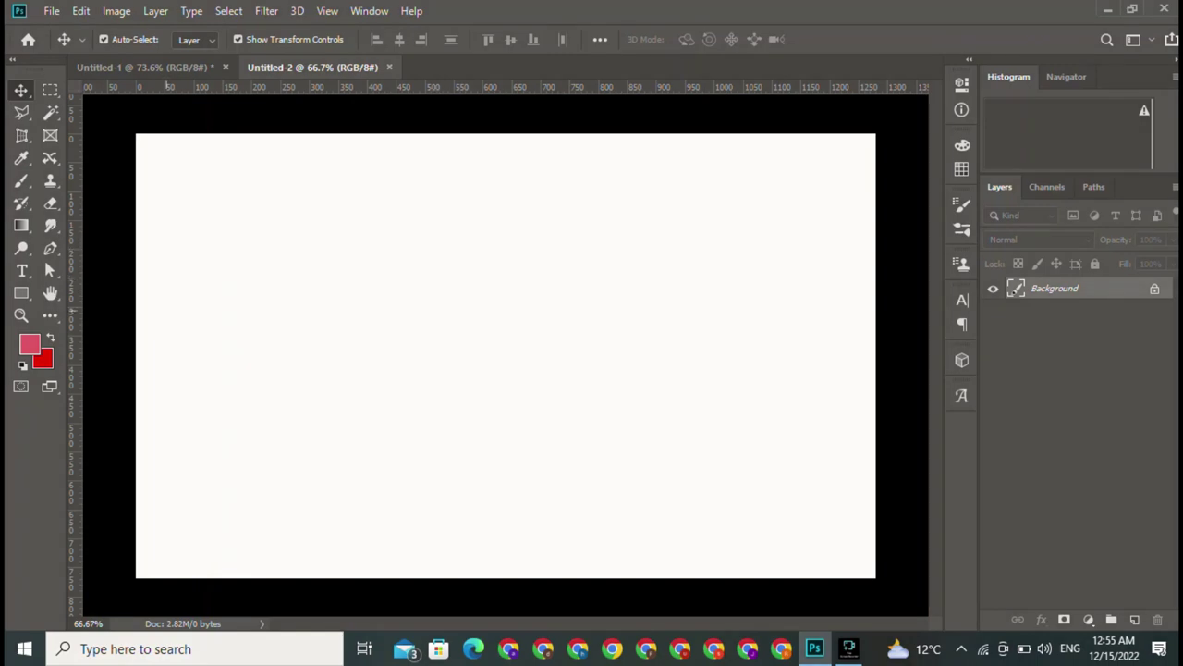
Step: Add 'ALI' as a red Atomic Alice Bold 26.46 pt text layer on the canvas
{"action": "left_click", "coordinate": [23, 270]}
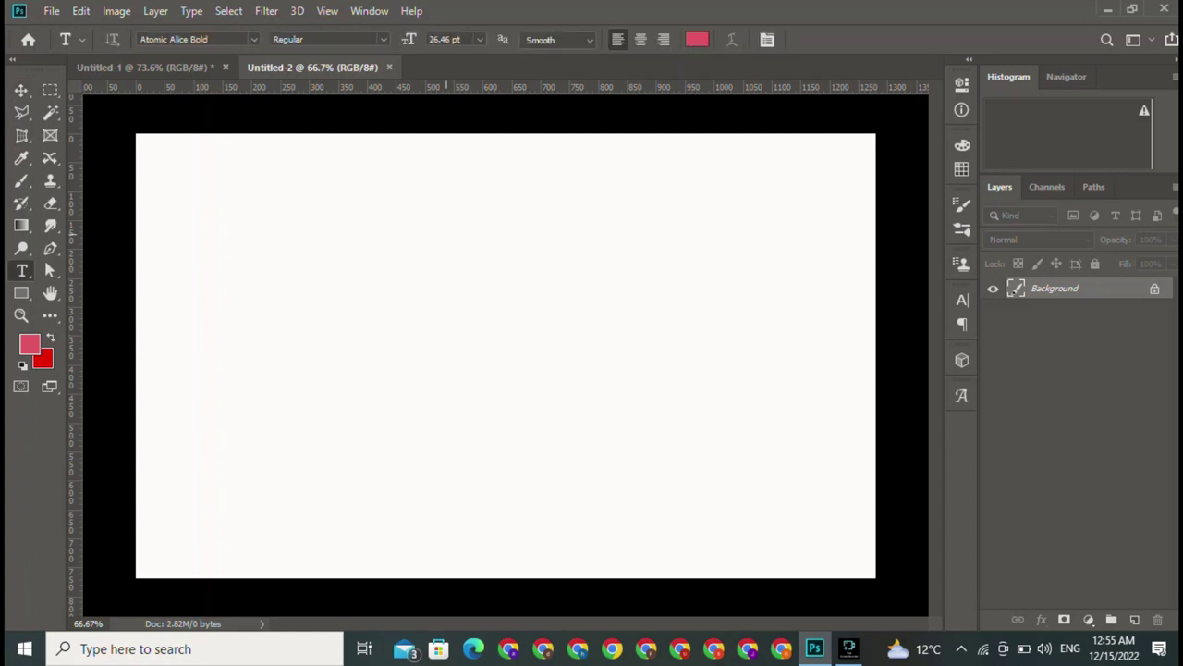
{"action": "left_click", "coordinate": [389, 310]}
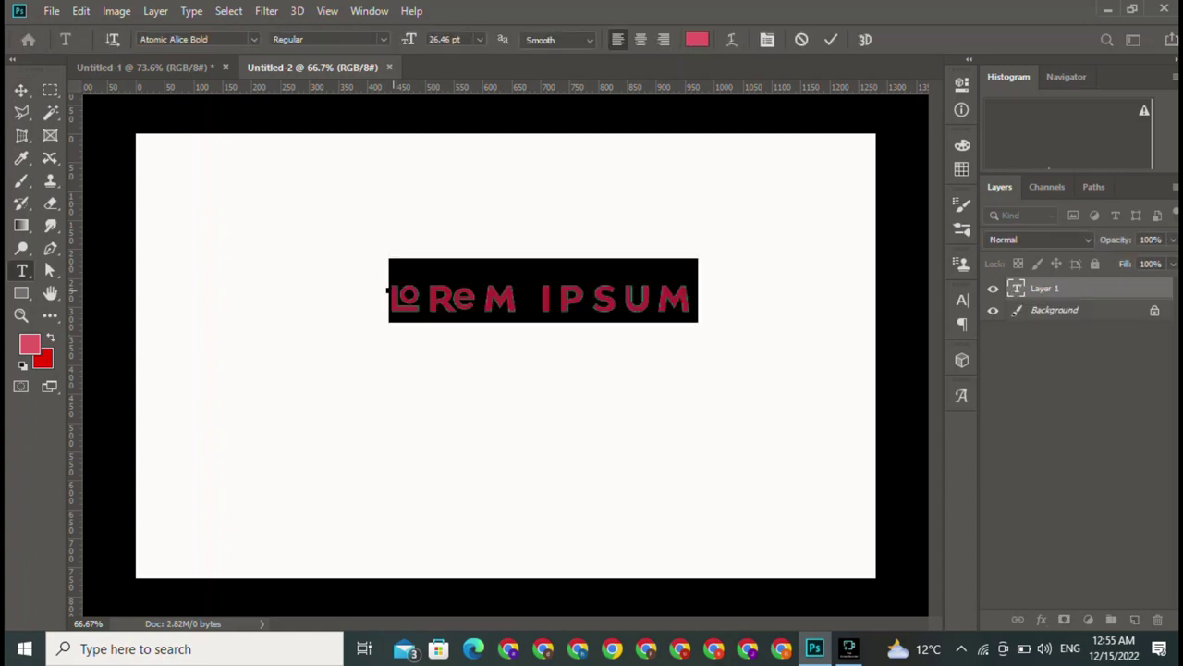
{"action": "key", "text": "BackSpace"}
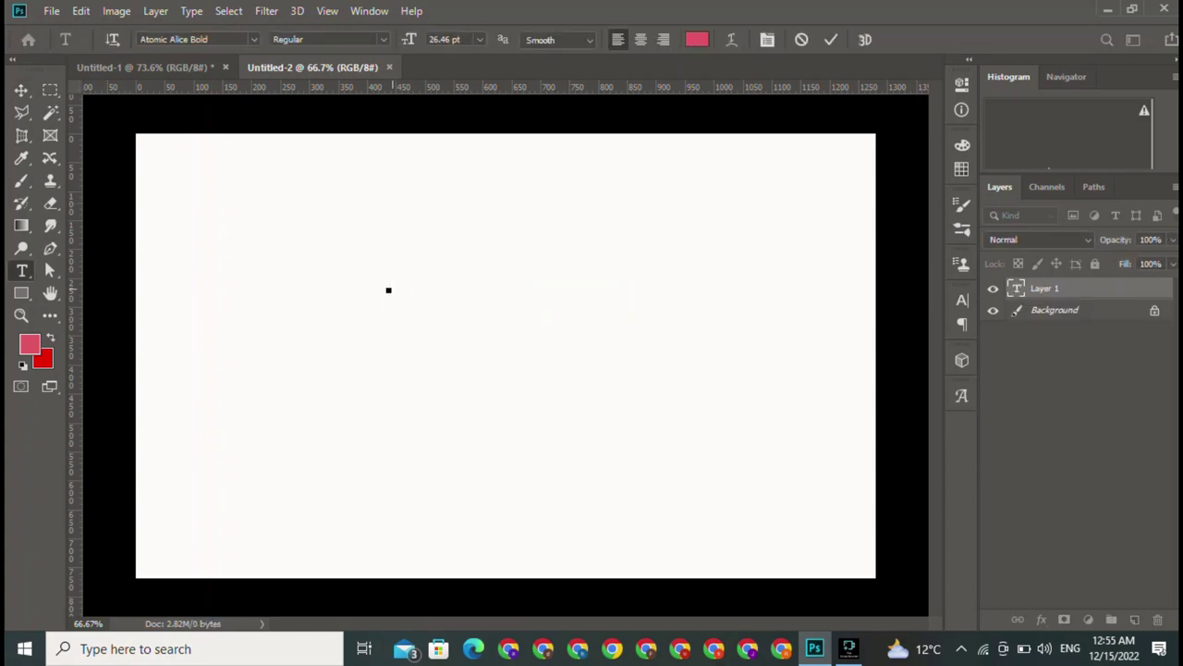
{"action": "type", "text": "A"}
{"action": "type", "text": "LI"}
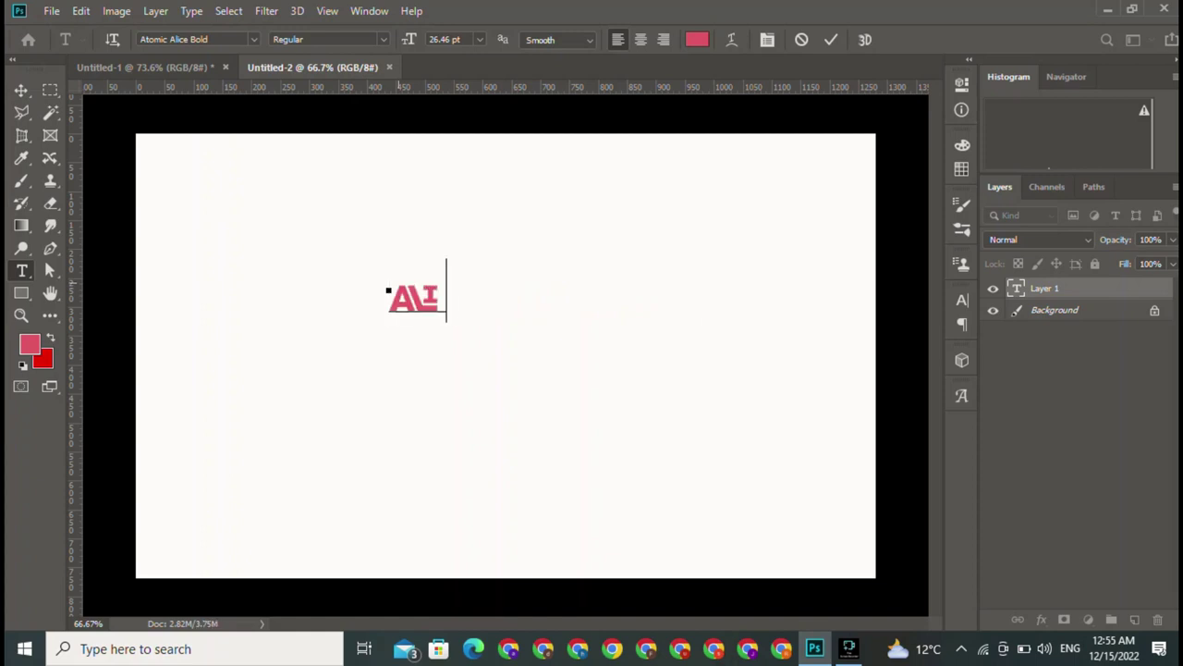
{"action": "left_click", "coordinate": [831, 39]}
{"action": "left_click", "coordinate": [552, 234]}
{"action": "key", "text": "BackSpace"}
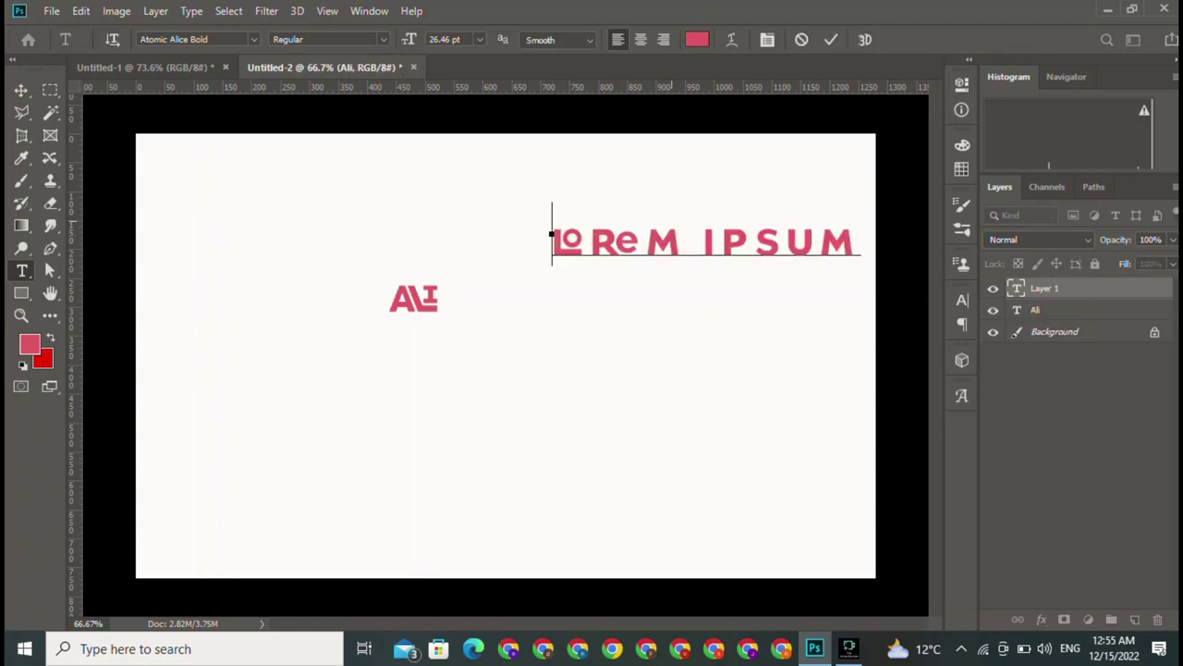
{"action": "left_click", "coordinate": [20, 90]}
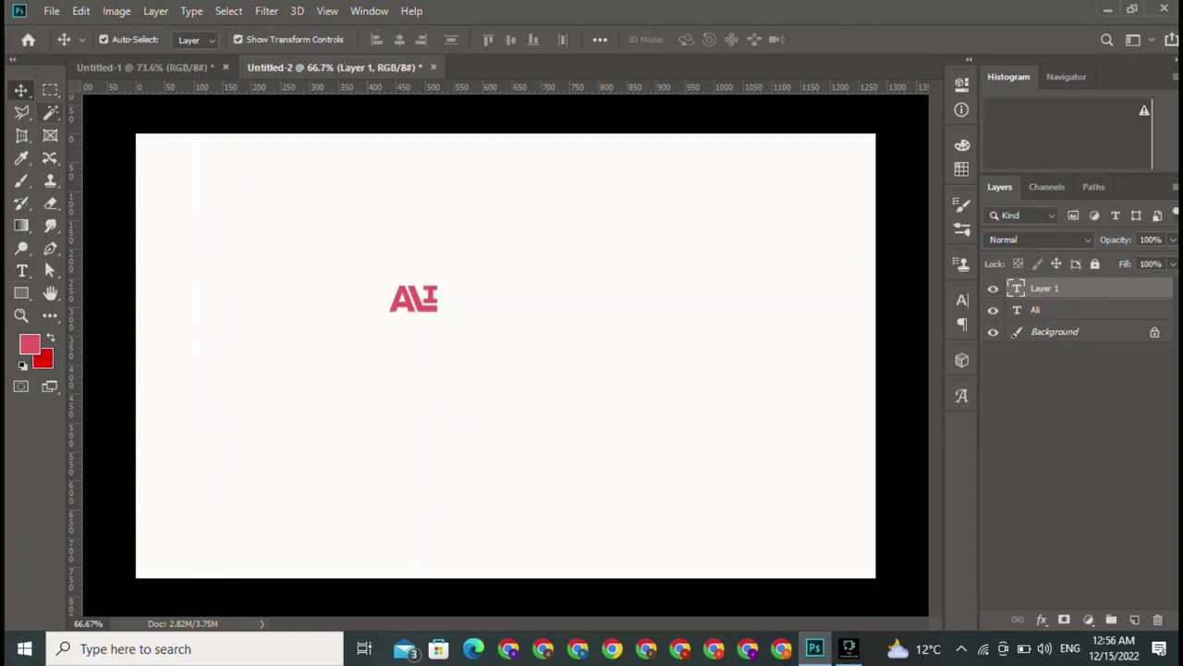
Step: Delete the empty Layer 1 and scale the ALI text up to about 681%
{"action": "left_click_drag", "start_coordinate": [1045, 287], "coordinate": [1157, 620]}
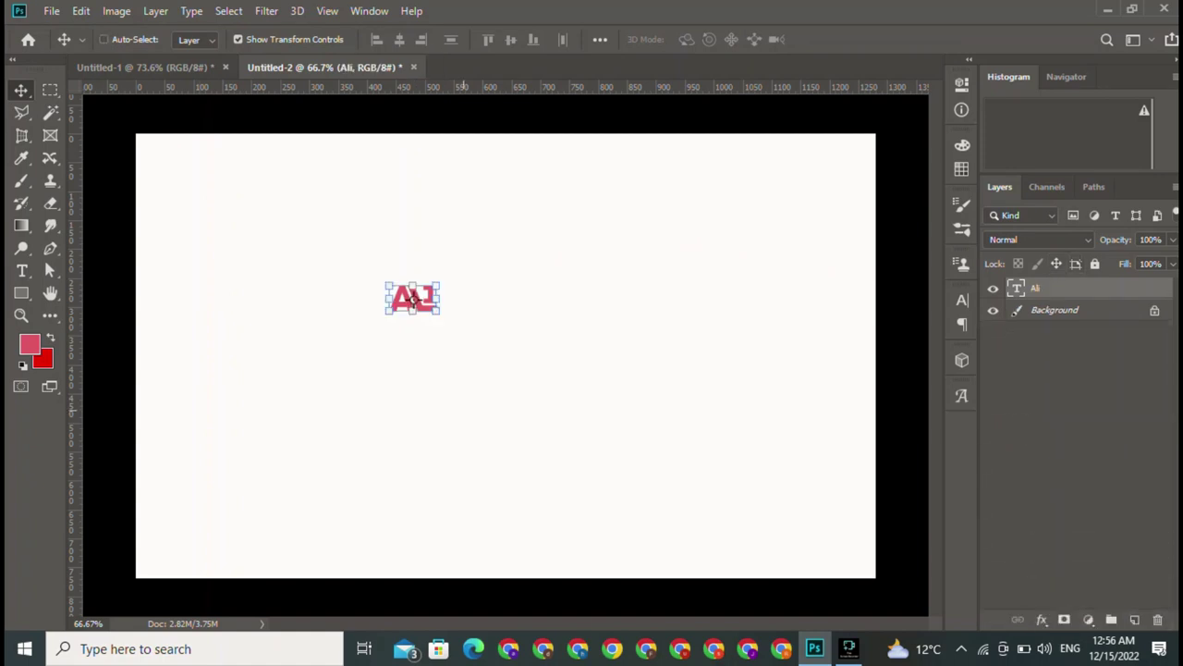
{"action": "left_click", "coordinate": [413, 297]}
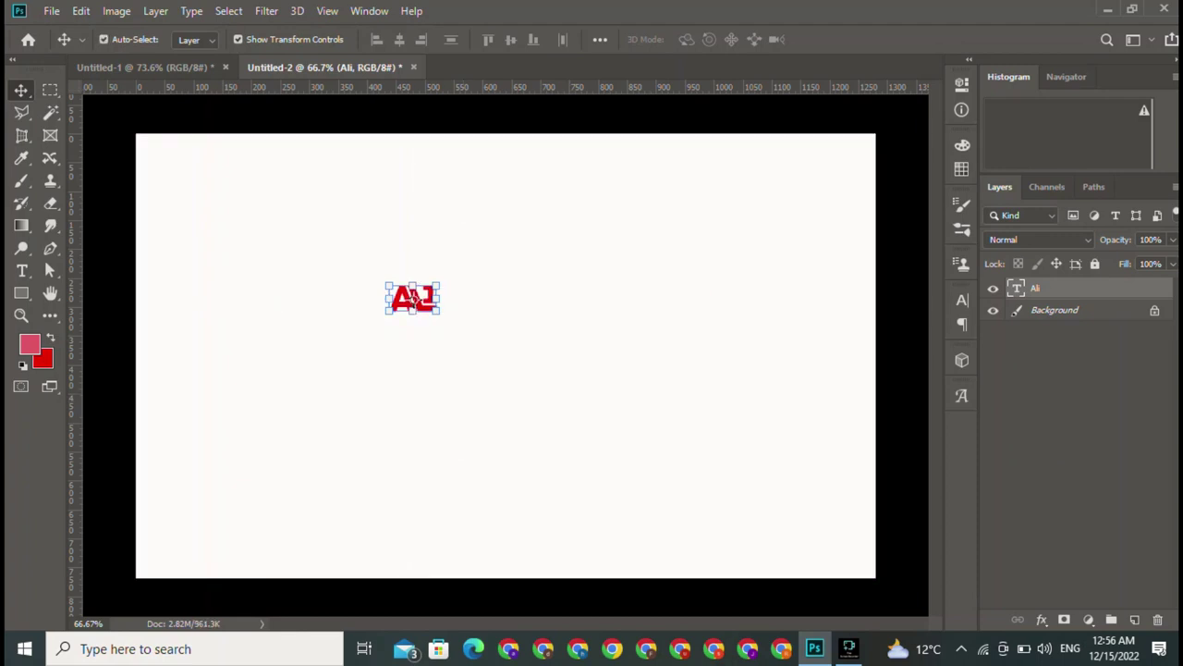
{"action": "left_click", "coordinate": [414, 298]}
{"action": "key", "text": "ctrl+t"}
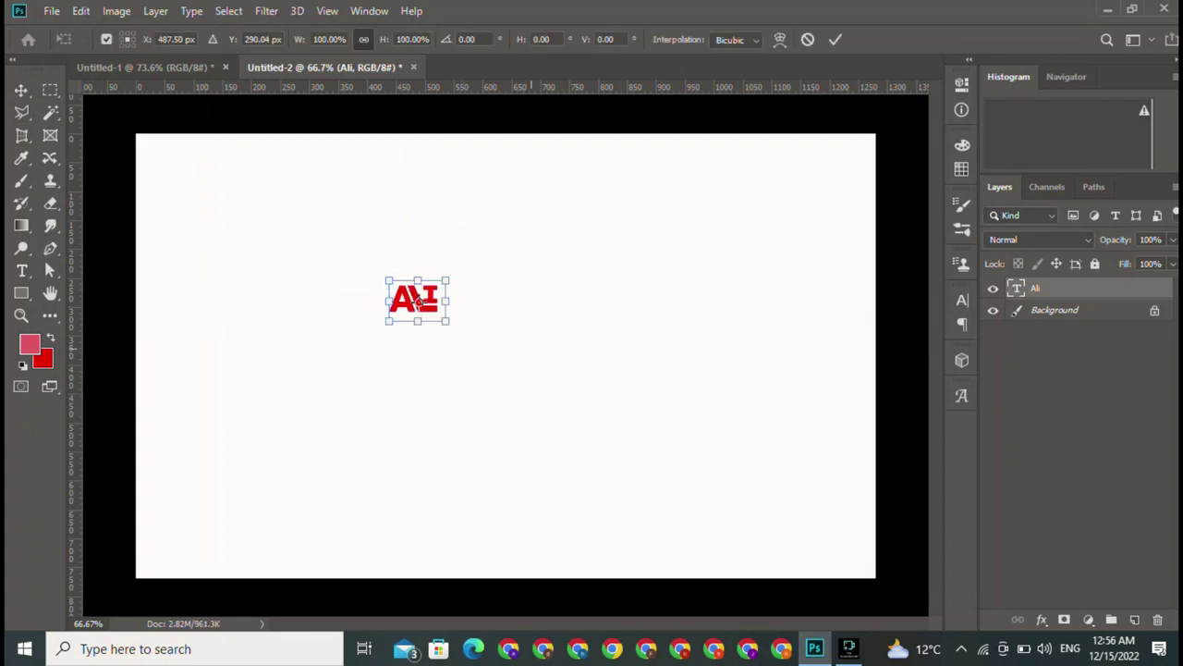
{"action": "left_click_drag", "start_coordinate": [449, 323], "coordinate": [782, 573]}
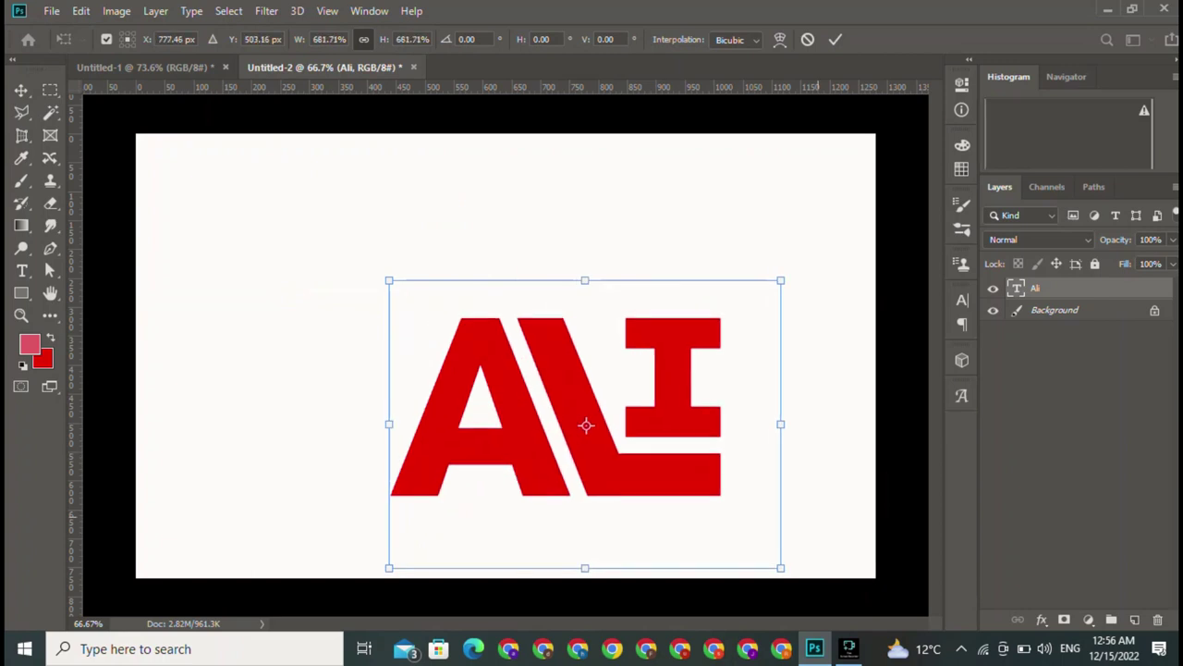
{"action": "mouse_move", "coordinate": [589, 425]}
{"action": "left_mouse_down"}
{"action": "mouse_move", "coordinate": [559, 376]}
{"action": "mouse_move", "coordinate": [506, 357]}
{"action": "left_mouse_up"}
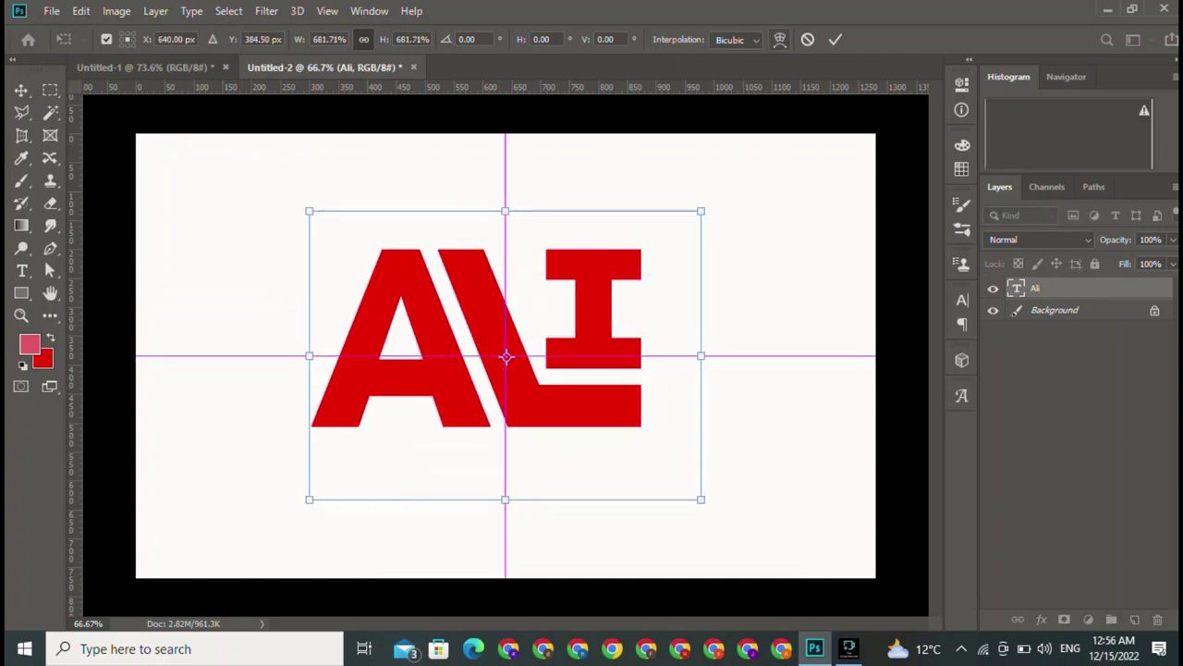
{"action": "key", "text": "Return"}
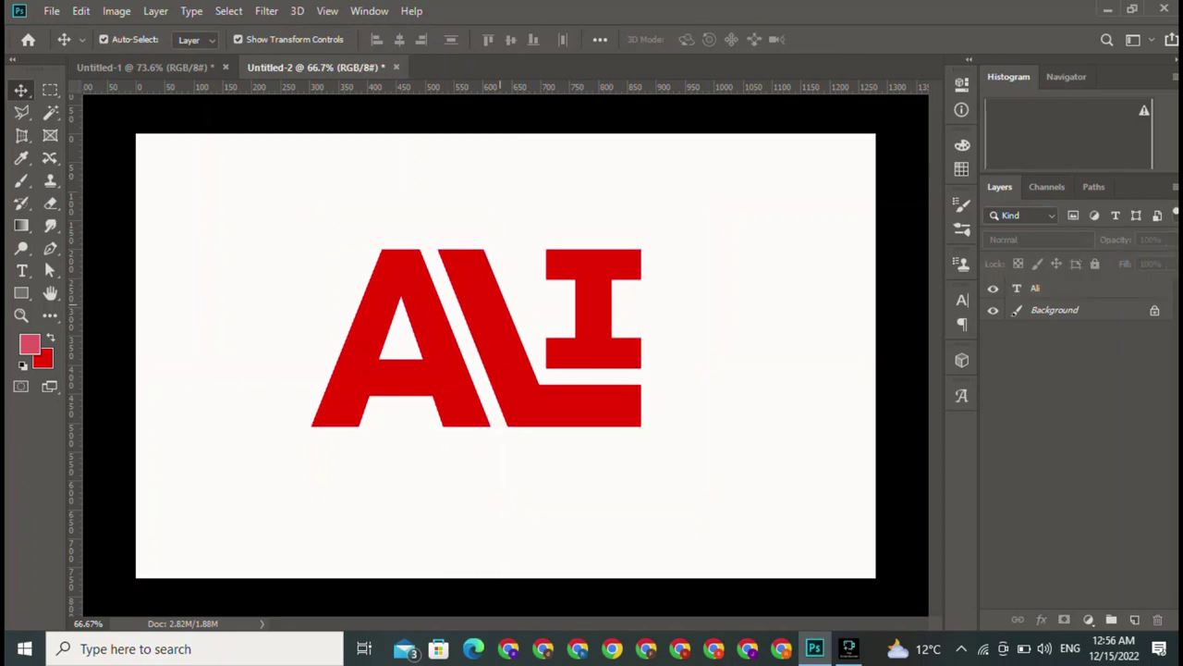
Step: Nudge the enlarged ALI to the canvas centre and deselect it
{"action": "left_click_drag", "start_coordinate": [475, 340], "coordinate": [489, 357]}
{"action": "left_click", "coordinate": [252, 388]}
{"action": "left_click", "coordinate": [425, 370]}
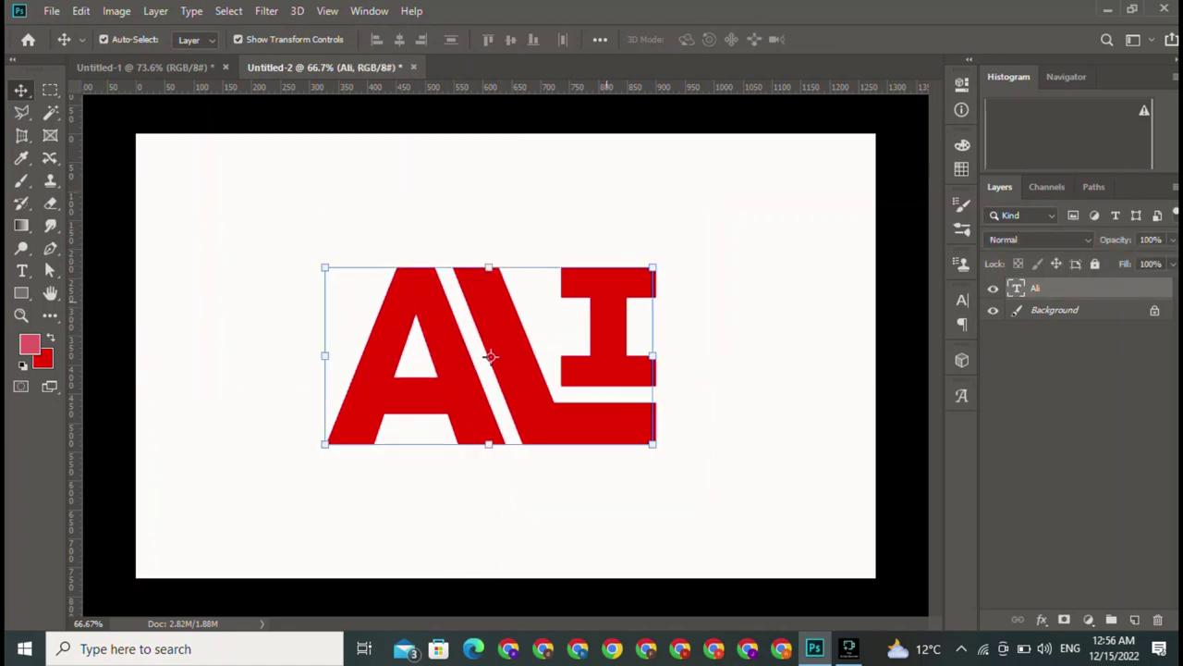
{"action": "left_click", "coordinate": [253, 388]}
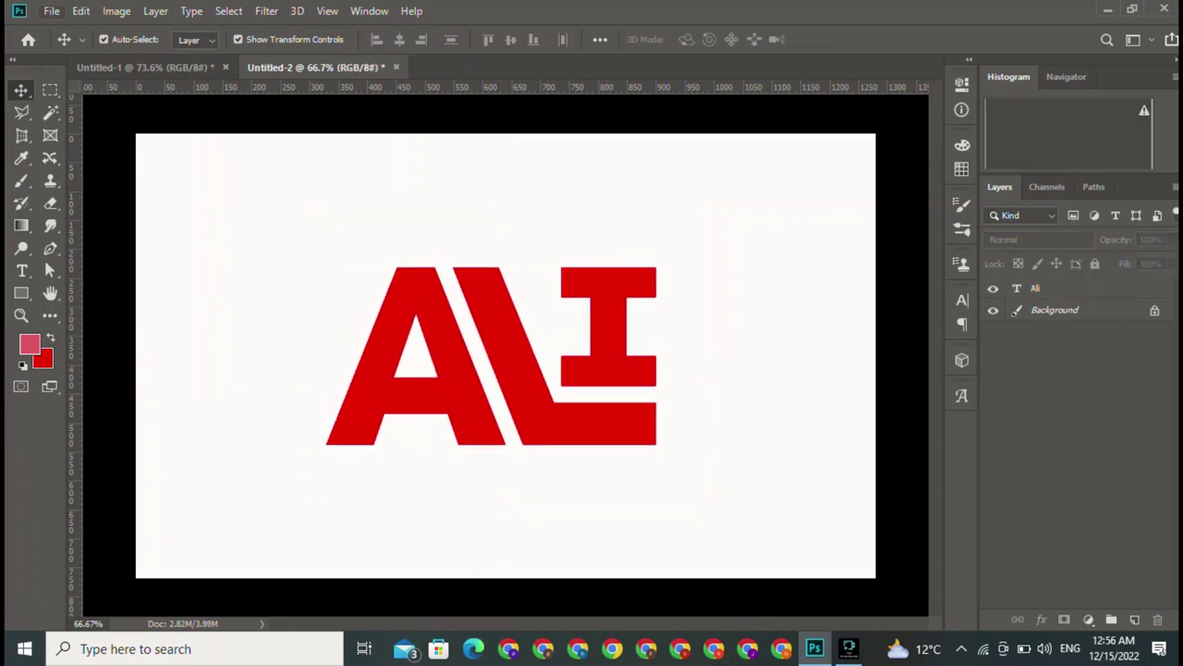
{"action": "left_click", "coordinate": [52, 10]}
Step: Draw a rectangular marquee around the letter A
{"action": "key", "text": "Escape"}
{"action": "left_click", "coordinate": [50, 90]}
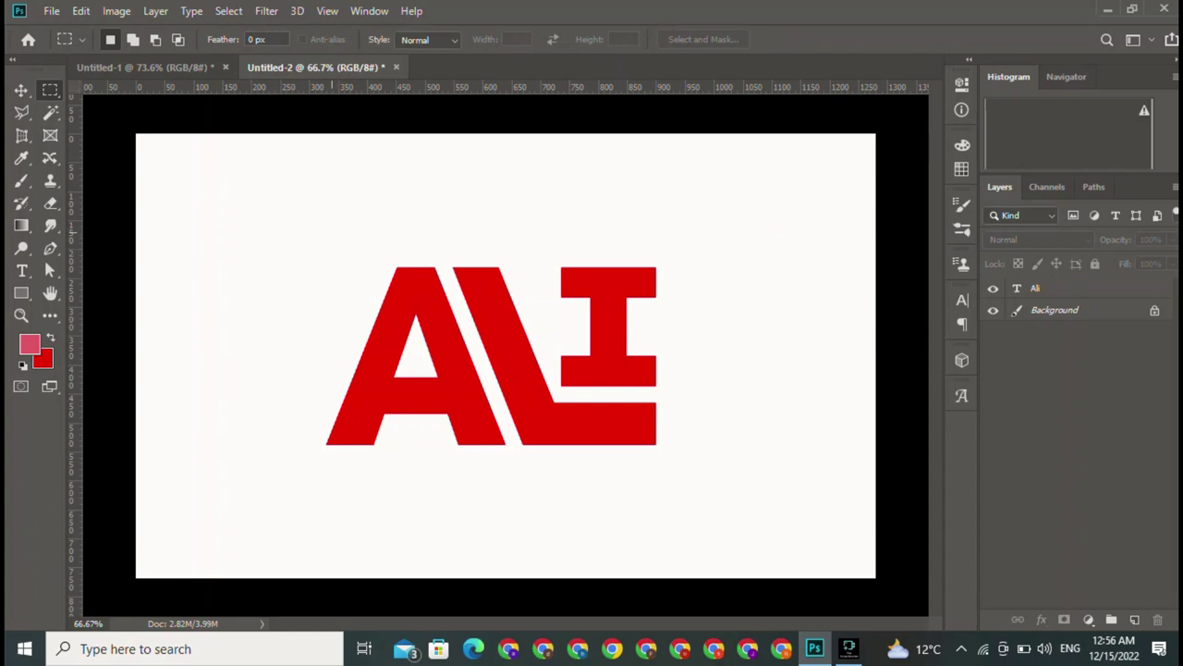
{"action": "mouse_move", "coordinate": [309, 228]}
{"action": "left_mouse_down"}
{"action": "mouse_move", "coordinate": [479, 510]}
{"action": "mouse_move", "coordinate": [444, 515]}
{"action": "left_mouse_up"}
{"action": "key", "text": "shift"}
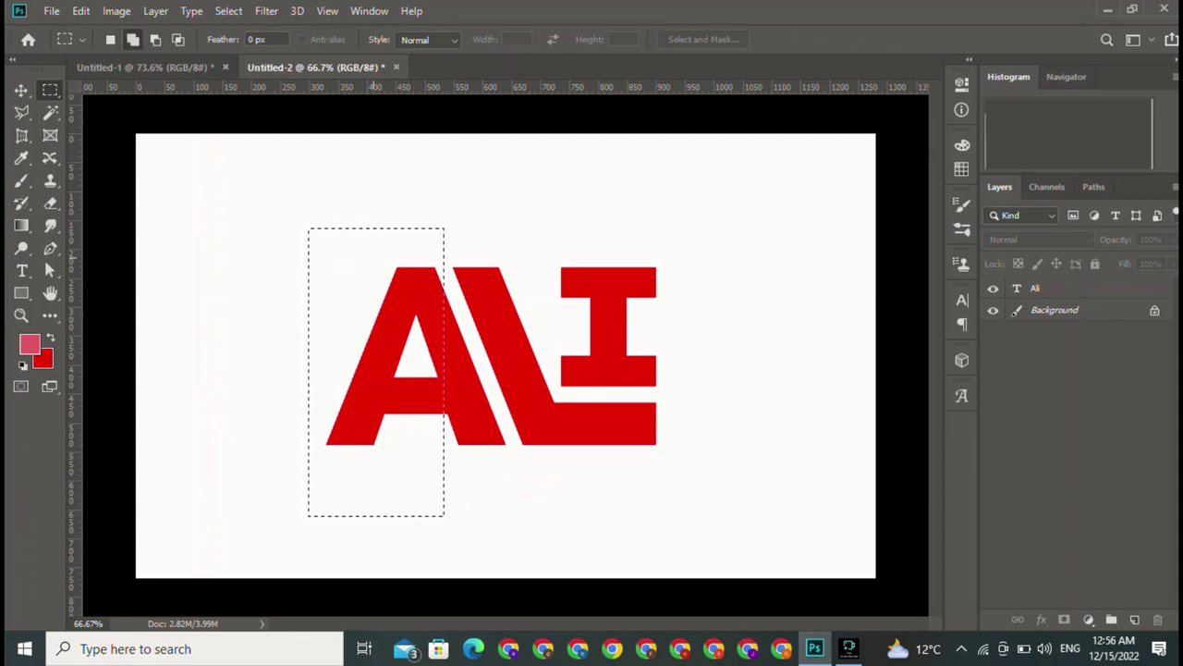
Step: Add stepped rectangles along the diagonal A/L gap to the selection
{"action": "left_click_drag", "start_coordinate": [421, 269], "coordinate": [445, 334]}
{"action": "left_click_drag", "start_coordinate": [442, 278], "coordinate": [465, 319]}
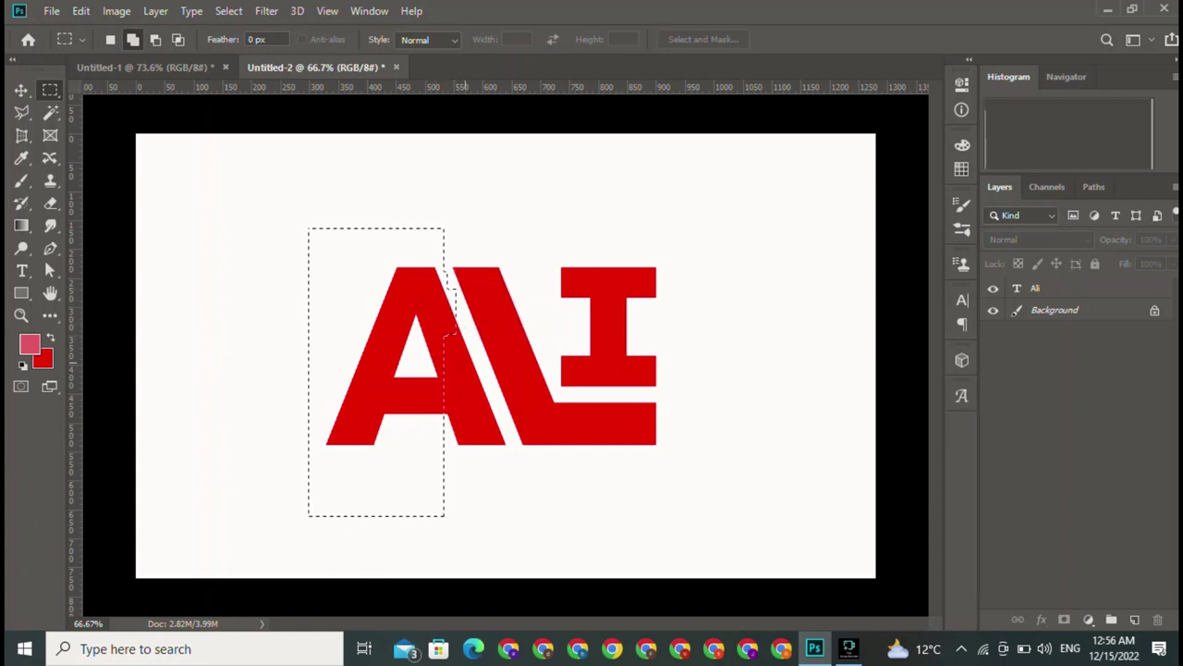
{"action": "mouse_move", "coordinate": [446, 278]}
{"action": "left_mouse_down"}
{"action": "mouse_move", "coordinate": [477, 385]}
{"action": "mouse_move", "coordinate": [476, 368]}
{"action": "mouse_move", "coordinate": [465, 421]}
{"action": "left_mouse_up"}
{"action": "left_click_drag", "start_coordinate": [465, 379], "coordinate": [492, 403]}
{"action": "left_click_drag", "start_coordinate": [491, 447], "coordinate": [491, 447]}
{"action": "left_click_drag", "start_coordinate": [476, 406], "coordinate": [504, 467]}
{"action": "left_click_drag", "start_coordinate": [490, 355], "coordinate": [497, 411]}
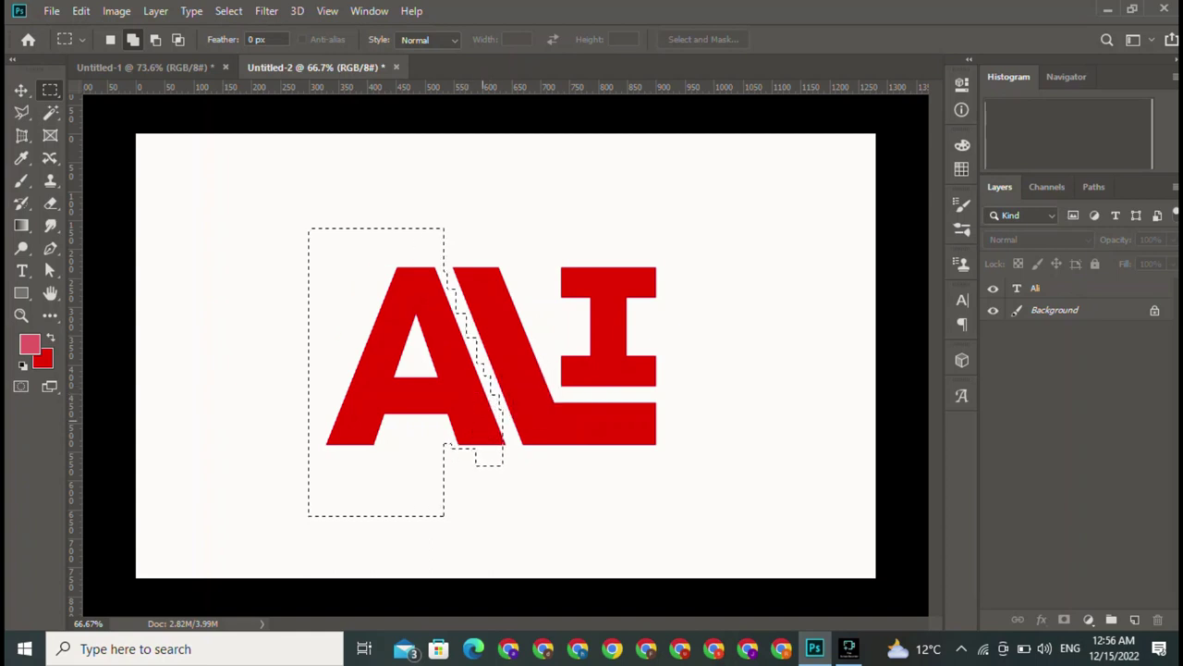
{"action": "left_click_drag", "start_coordinate": [475, 473], "coordinate": [503, 422]}
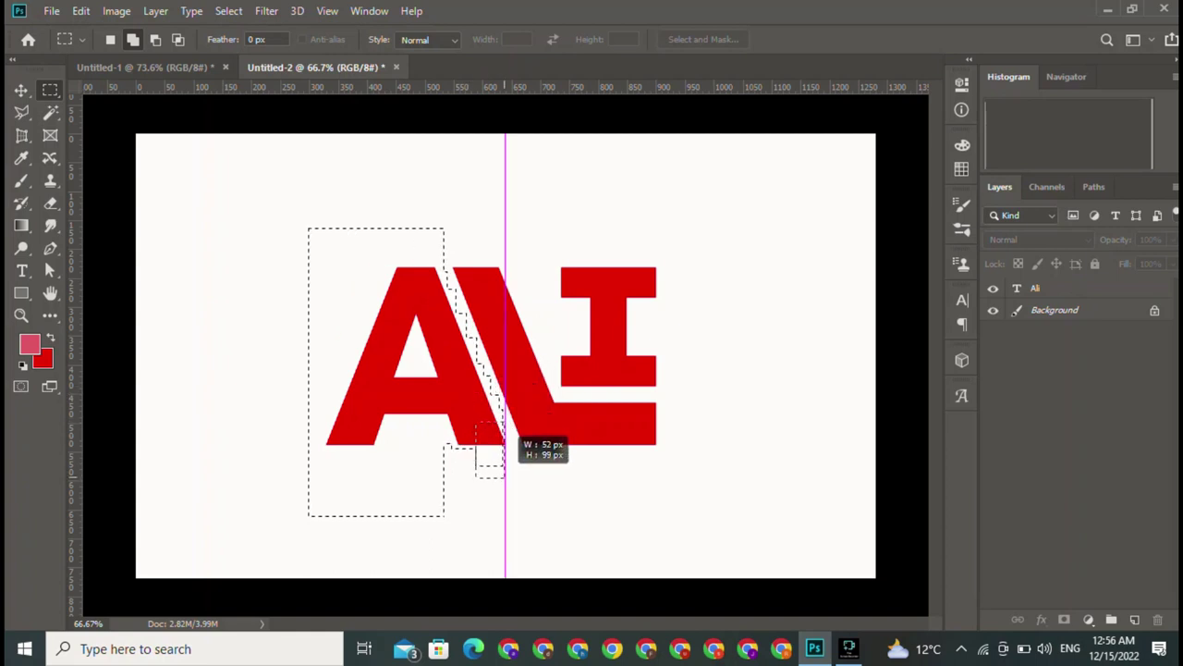
{"action": "left_click_drag", "start_coordinate": [501, 471], "coordinate": [510, 483]}
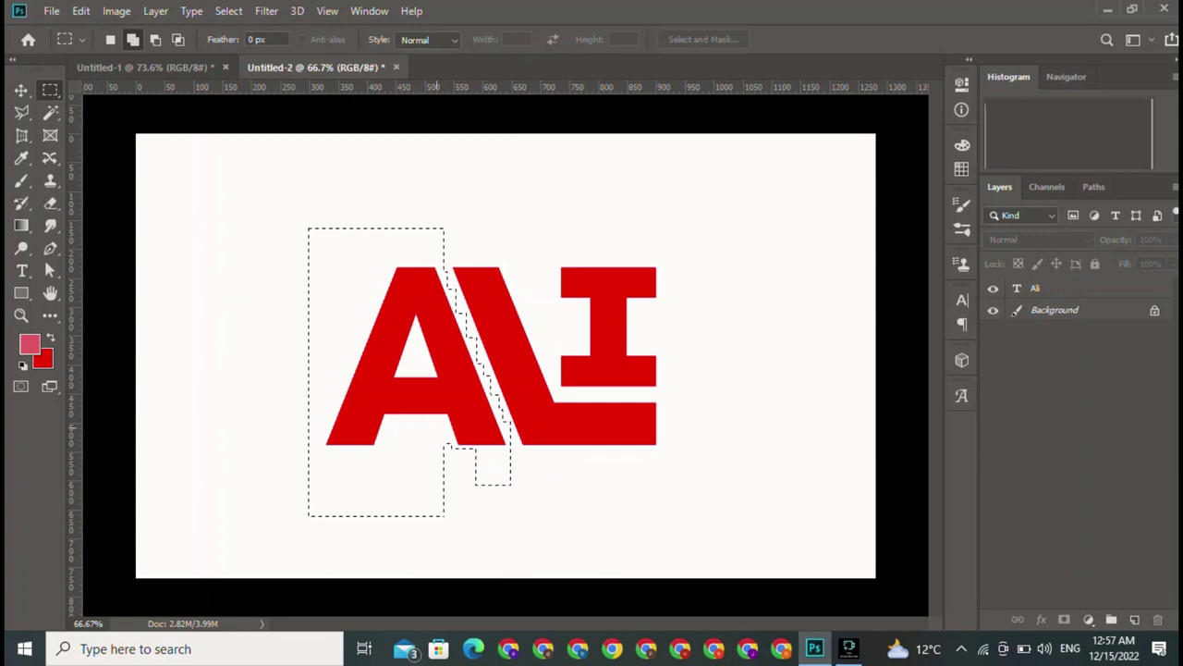
{"action": "left_click_drag", "start_coordinate": [436, 427], "coordinate": [495, 516]}
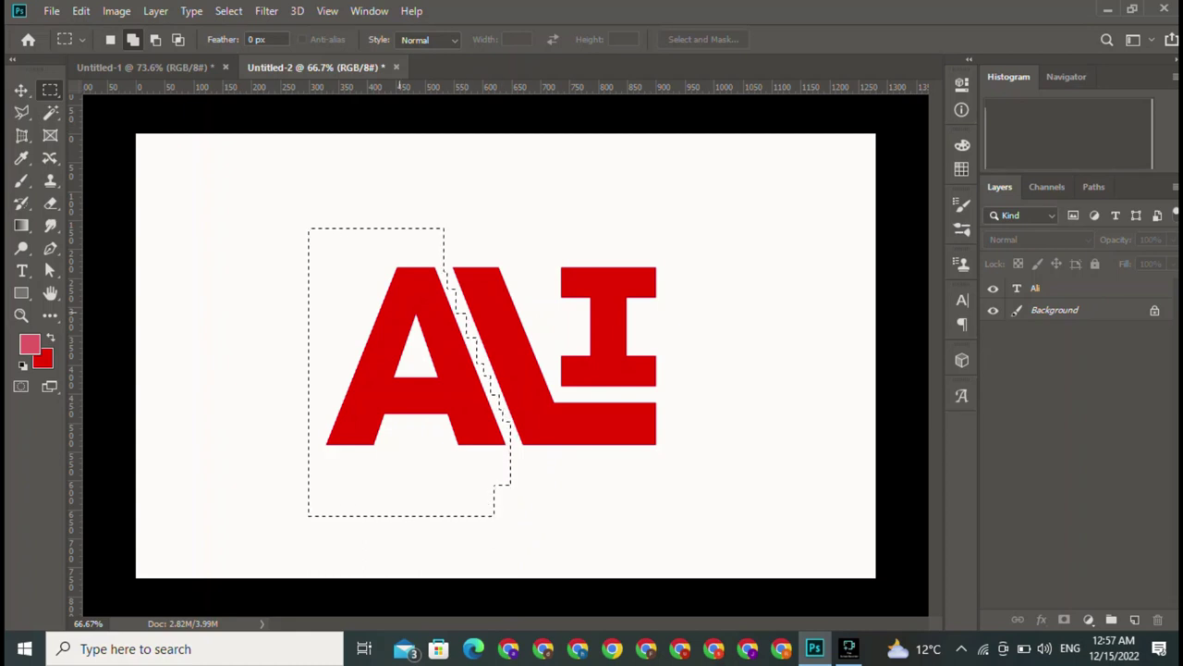
{"action": "key", "text": "shift"}
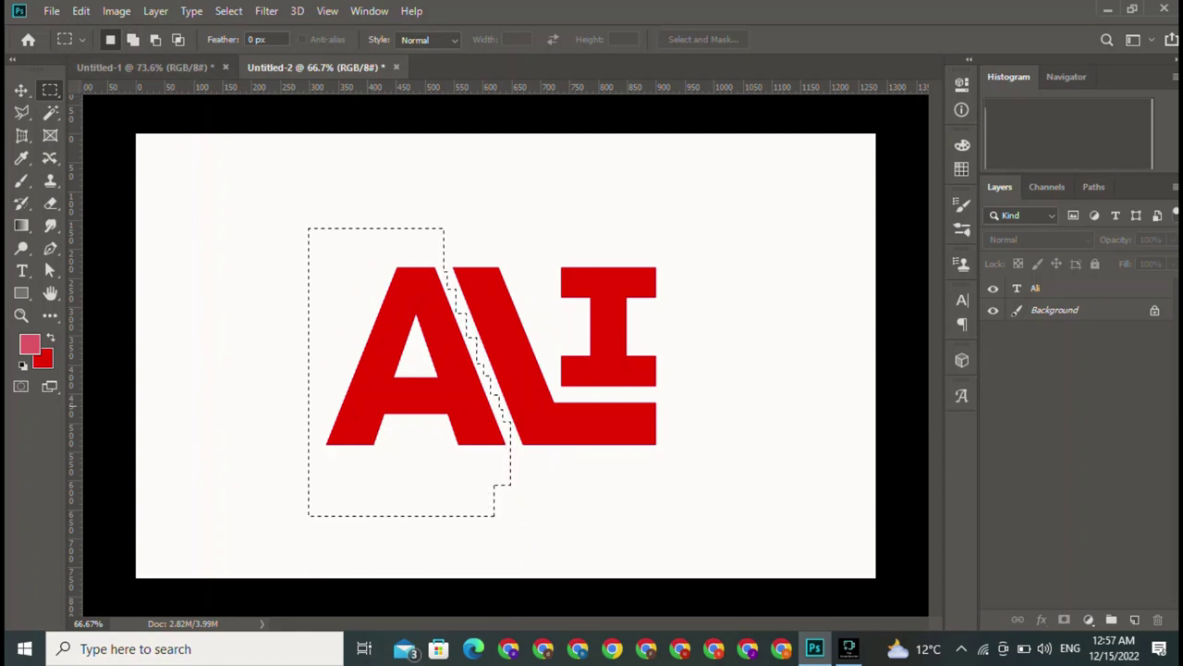
Step: Rasterize the ALI text layer after Layer Via Copy fails on live text
{"action": "left_click", "coordinate": [1072, 288]}
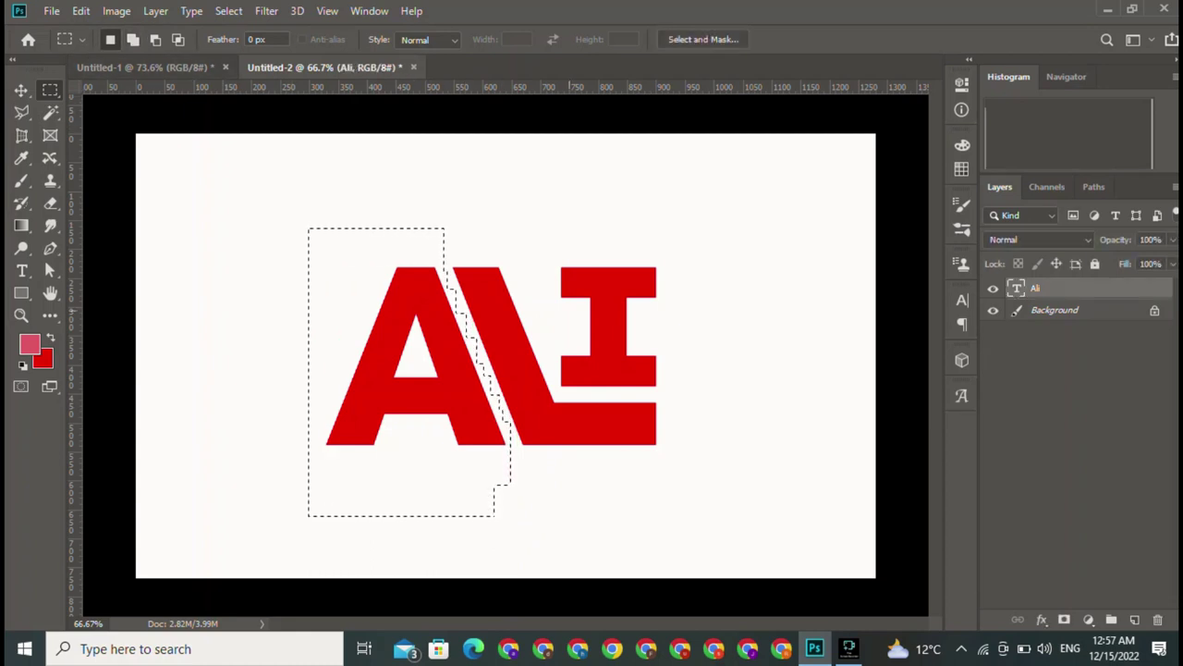
{"action": "right_click", "coordinate": [389, 315]}
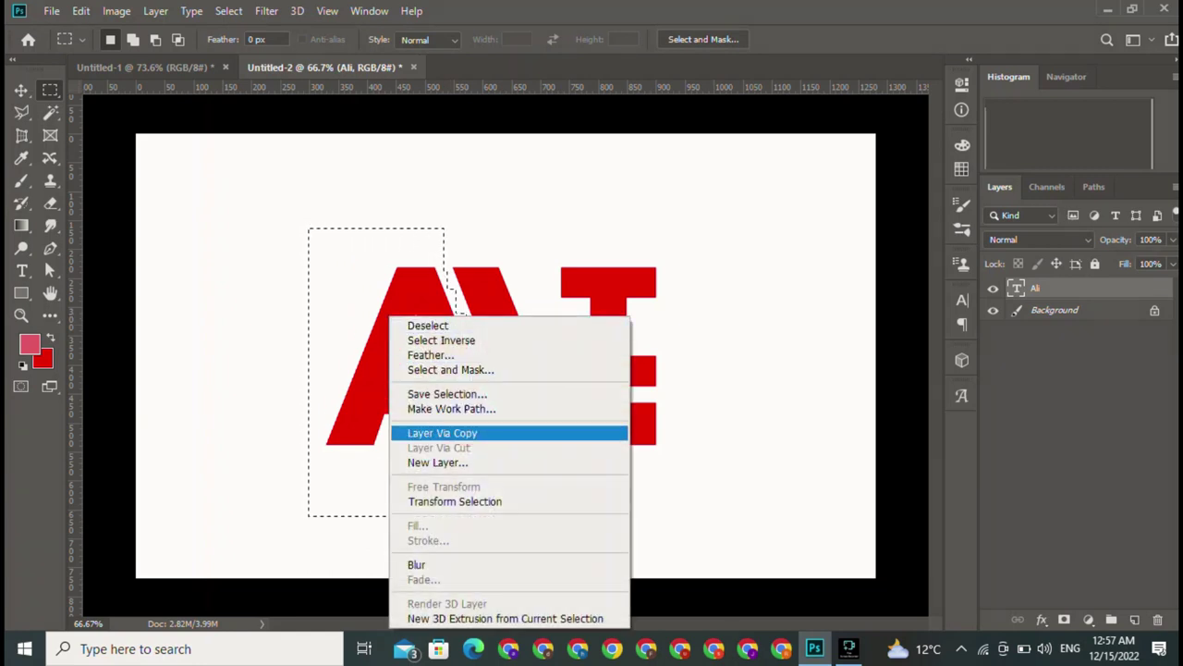
{"action": "left_click", "coordinate": [442, 432]}
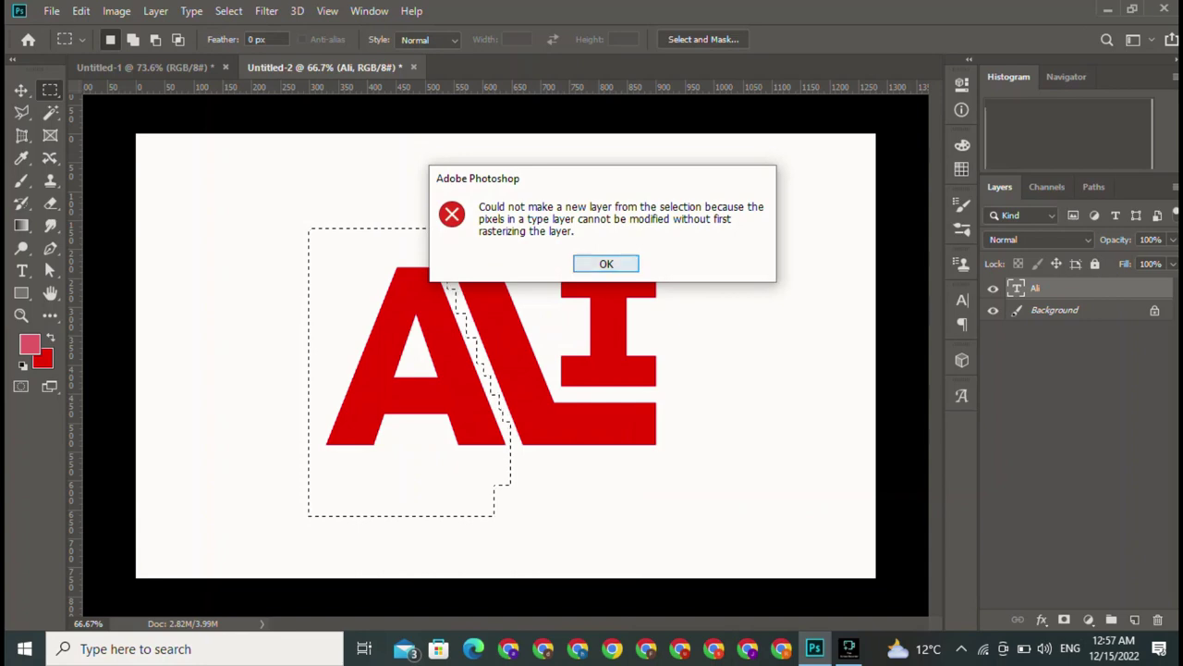
{"action": "left_click", "coordinate": [605, 263]}
{"action": "right_click", "coordinate": [1043, 288]}
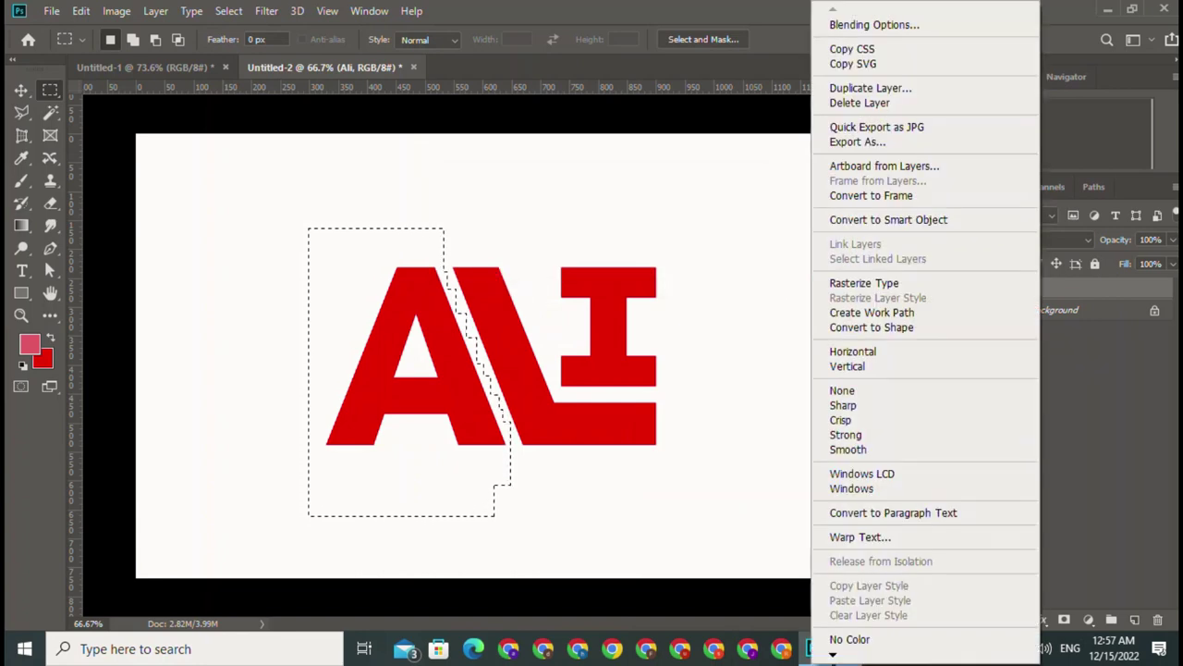
{"action": "left_click", "coordinate": [859, 279]}
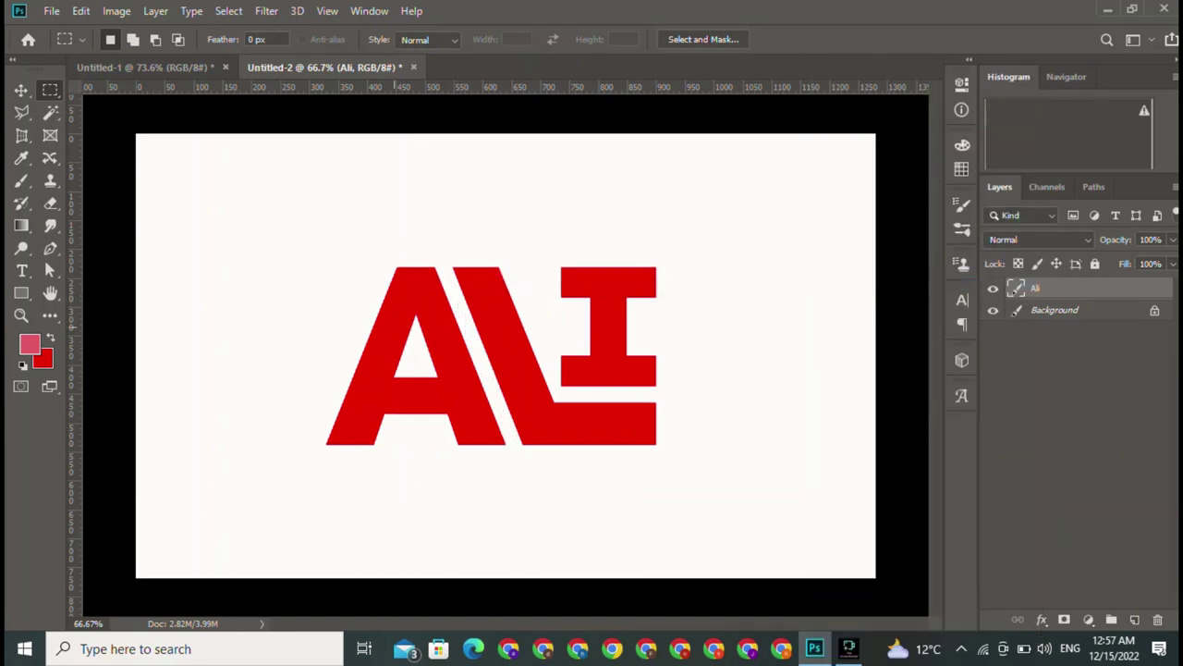
Step: Copy the selected A onto its own Layer 1 via Layer Via Copy
{"action": "right_click", "coordinate": [398, 324]}
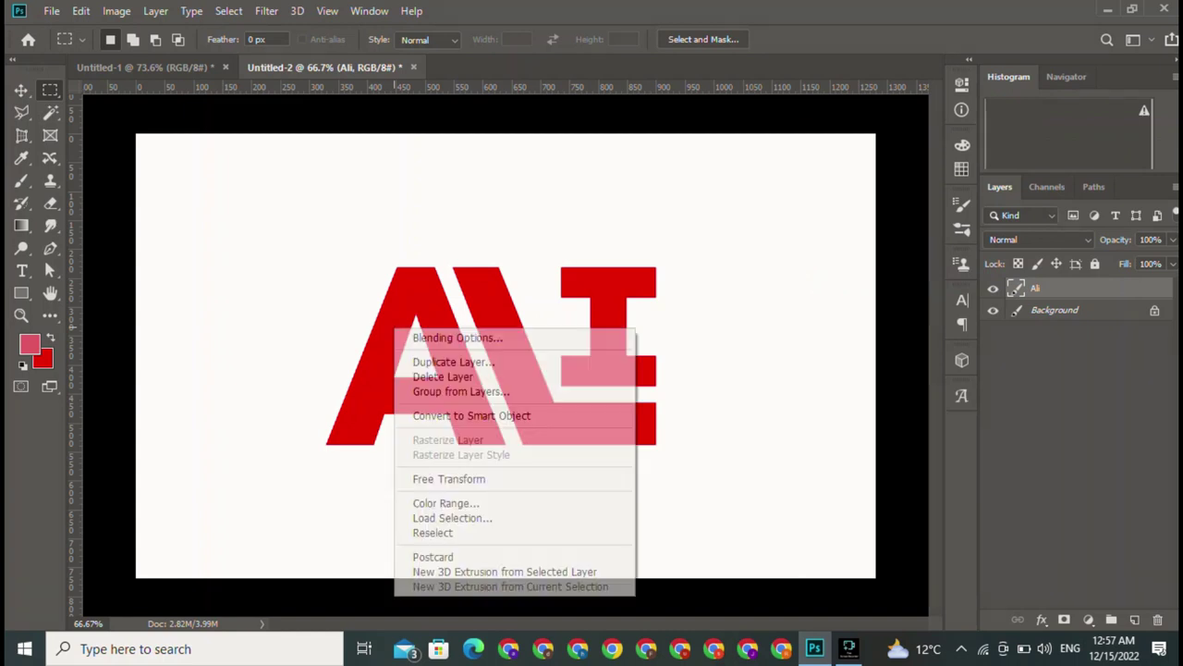
{"action": "key", "text": "Escape"}
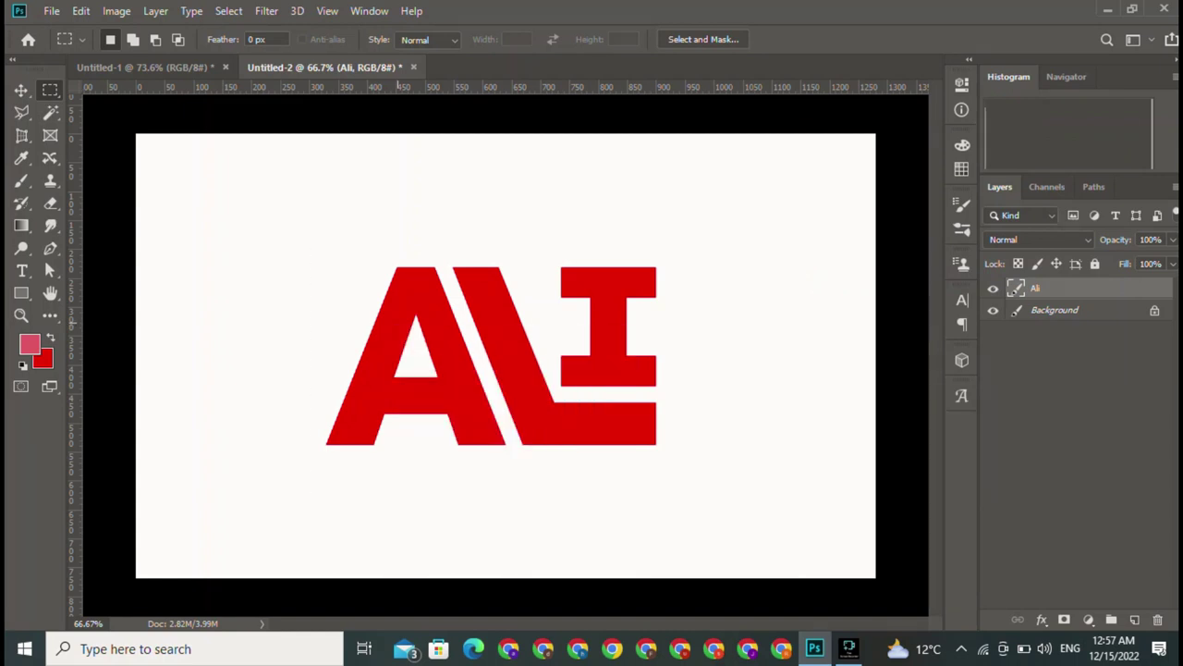
{"action": "right_click", "coordinate": [397, 321]}
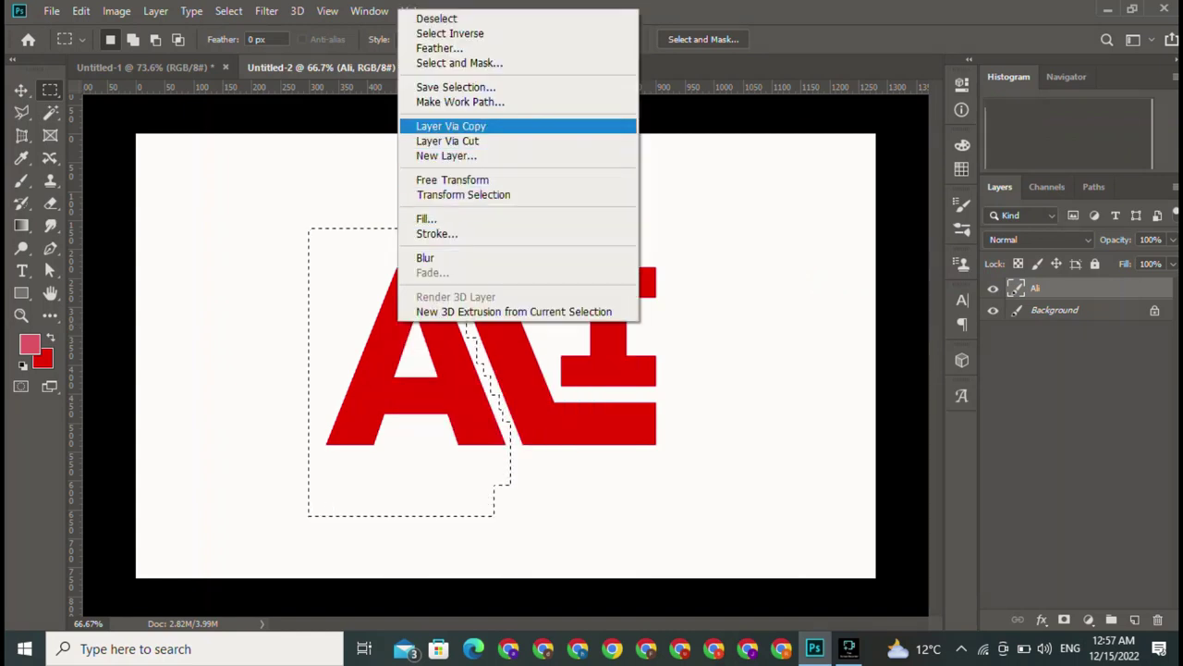
{"action": "left_click", "coordinate": [450, 125]}
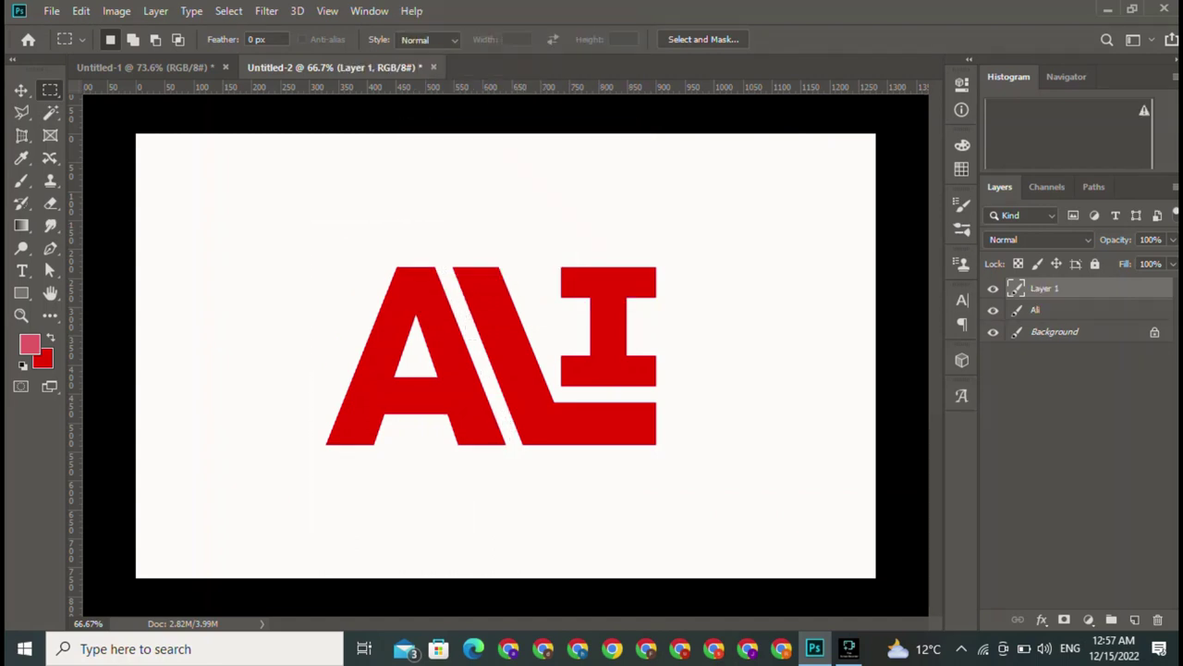
{"action": "left_click", "coordinate": [1054, 310]}
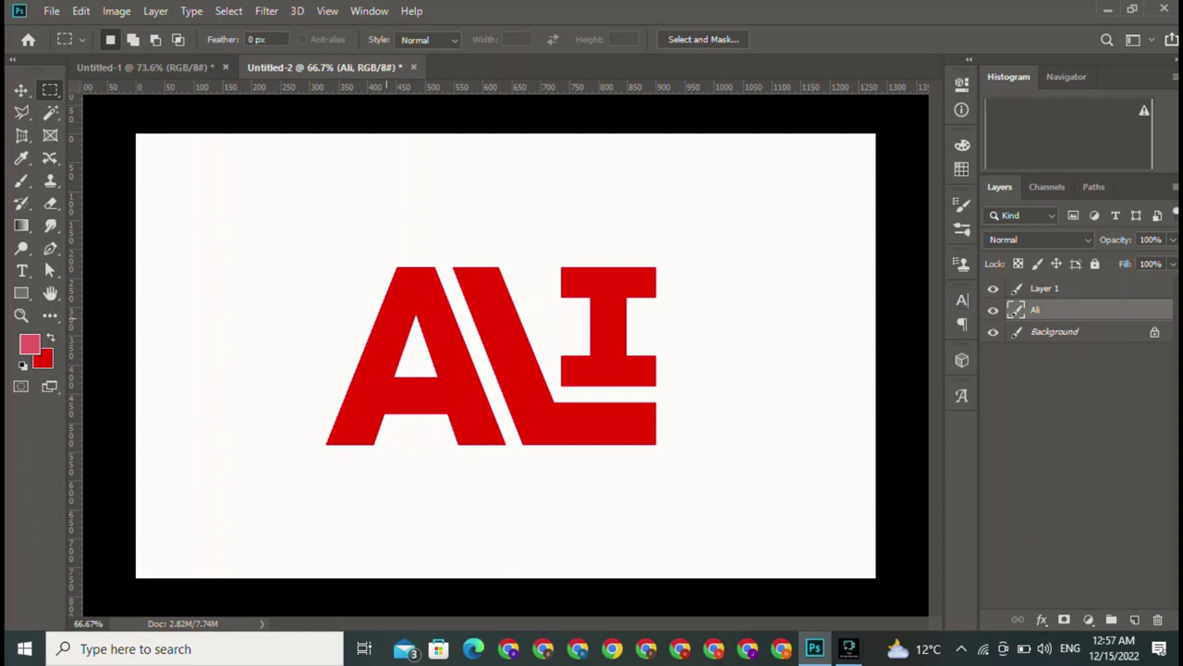
Step: Reselect the Ali logo layer on the canvas
{"action": "right_click", "coordinate": [387, 317]}
{"action": "key", "text": "Escape"}
{"action": "key", "text": "v"}
{"action": "left_click", "coordinate": [520, 111]}
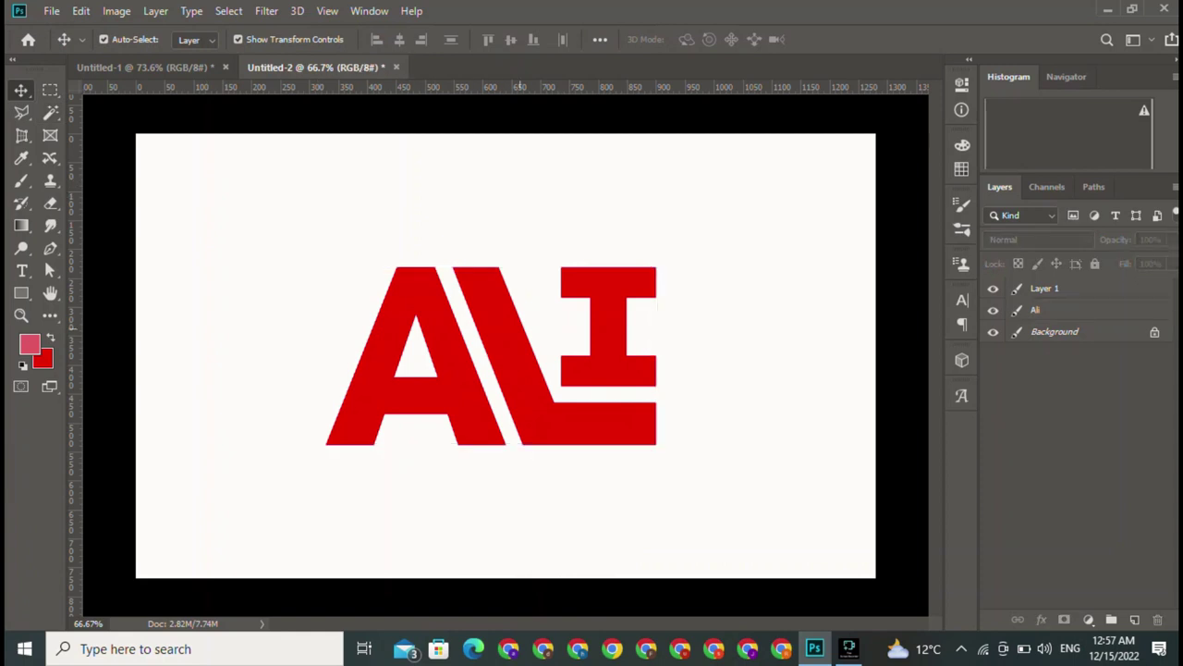
{"action": "left_click", "coordinate": [491, 356]}
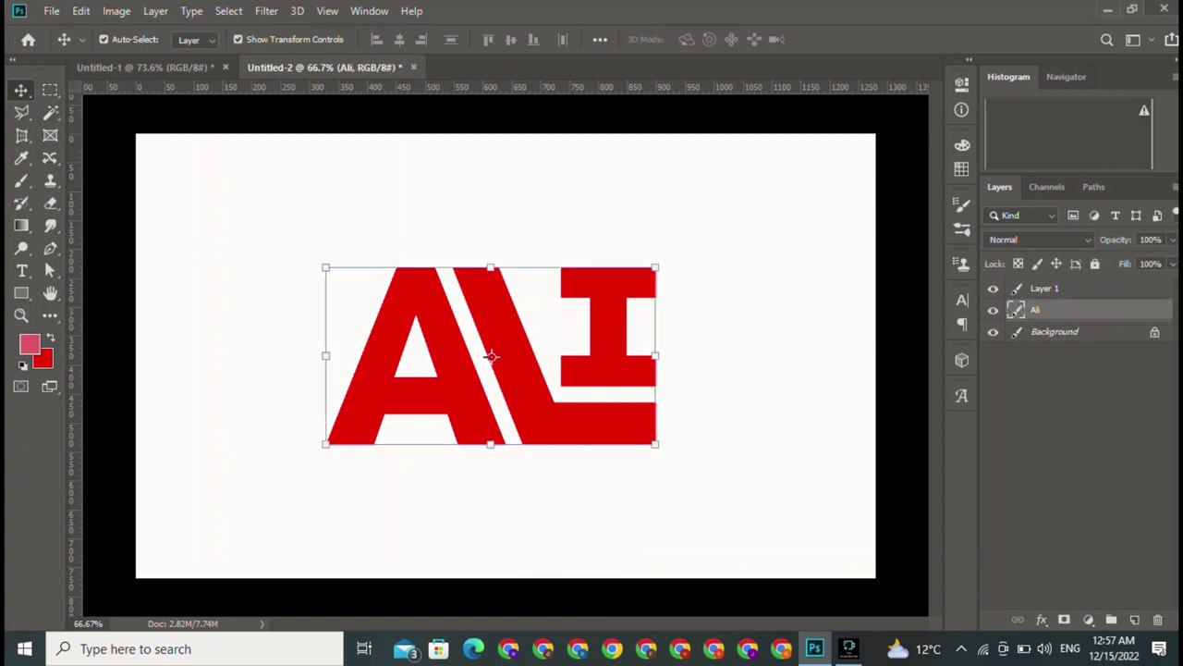
{"action": "key", "text": "m"}
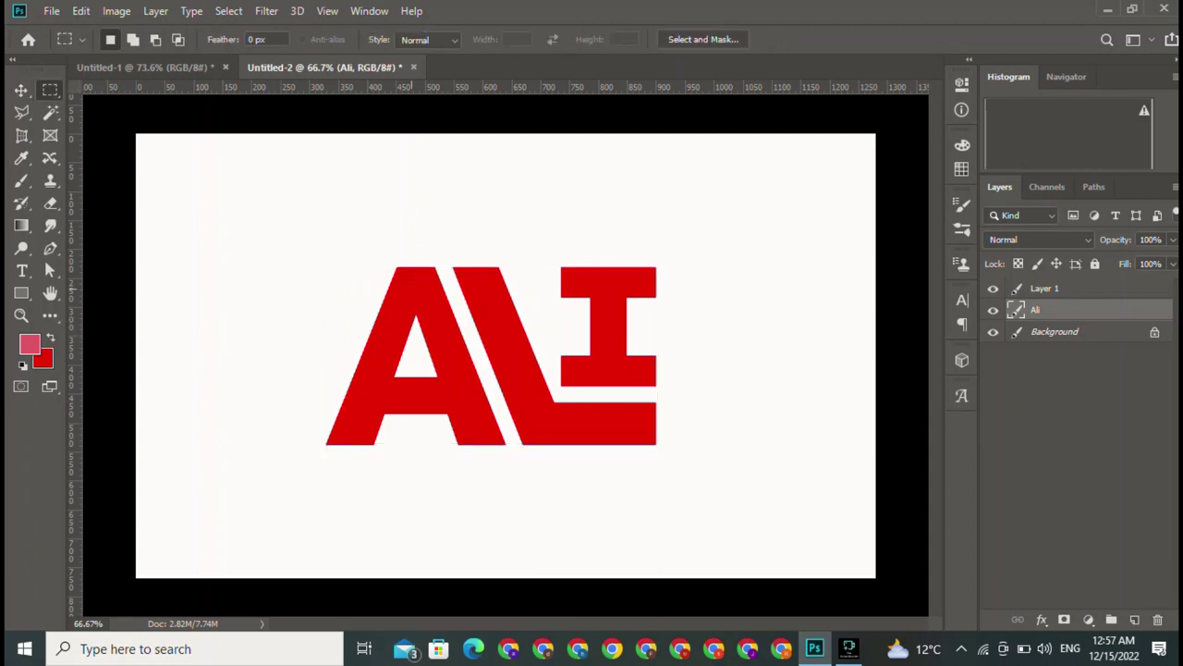
Step: Box the L and trim the A's slanted edge out in stair steps
{"action": "mouse_move", "coordinate": [447, 249]}
{"action": "left_mouse_down"}
{"action": "mouse_move", "coordinate": [572, 401]}
{"action": "mouse_move", "coordinate": [558, 469]}
{"action": "left_mouse_up"}
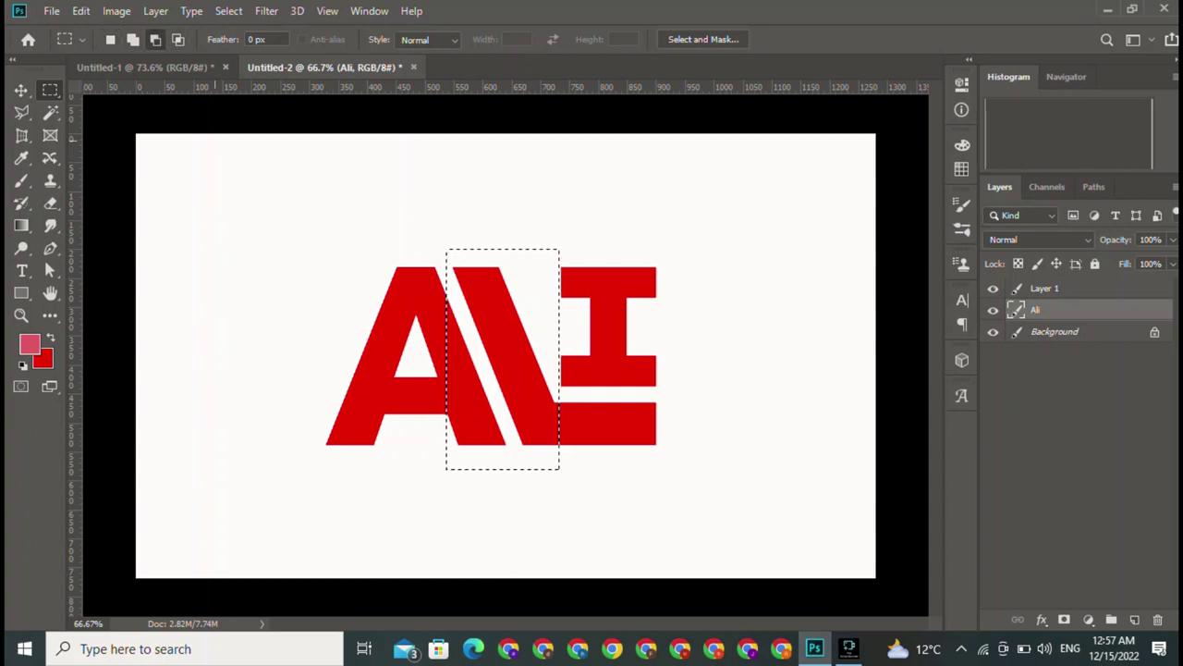
{"action": "mouse_move", "coordinate": [392, 278]}
{"action": "left_mouse_down"}
{"action": "mouse_move", "coordinate": [453, 373]}
{"action": "mouse_move", "coordinate": [476, 333]}
{"action": "left_mouse_up"}
{"action": "mouse_move", "coordinate": [460, 278]}
{"action": "left_mouse_down"}
{"action": "mouse_move", "coordinate": [475, 331]}
{"action": "mouse_move", "coordinate": [459, 305]}
{"action": "mouse_move", "coordinate": [462, 334]}
{"action": "mouse_move", "coordinate": [490, 393]}
{"action": "left_mouse_up"}
{"action": "left_click_drag", "start_coordinate": [413, 368], "coordinate": [476, 393]}
{"action": "left_click_drag", "start_coordinate": [446, 450], "coordinate": [504, 407]}
{"action": "left_click_drag", "start_coordinate": [479, 454], "coordinate": [509, 407]}
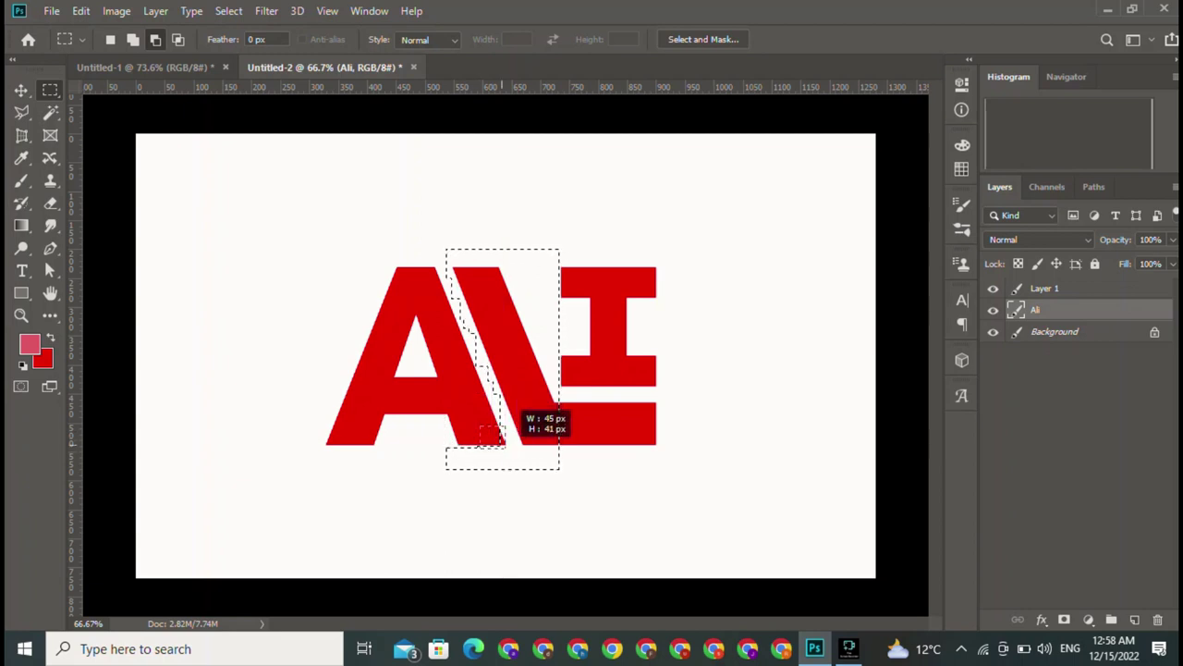
{"action": "left_click_drag", "start_coordinate": [446, 469], "coordinate": [503, 444]}
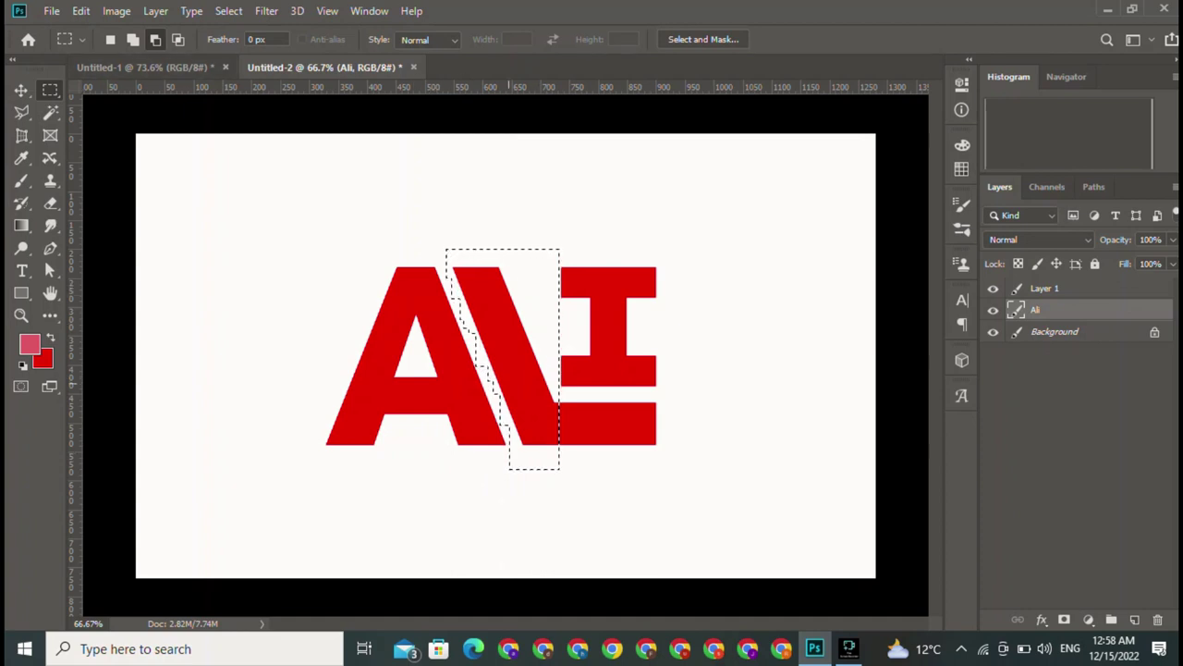
{"action": "left_click_drag", "start_coordinate": [467, 318], "coordinate": [461, 365]}
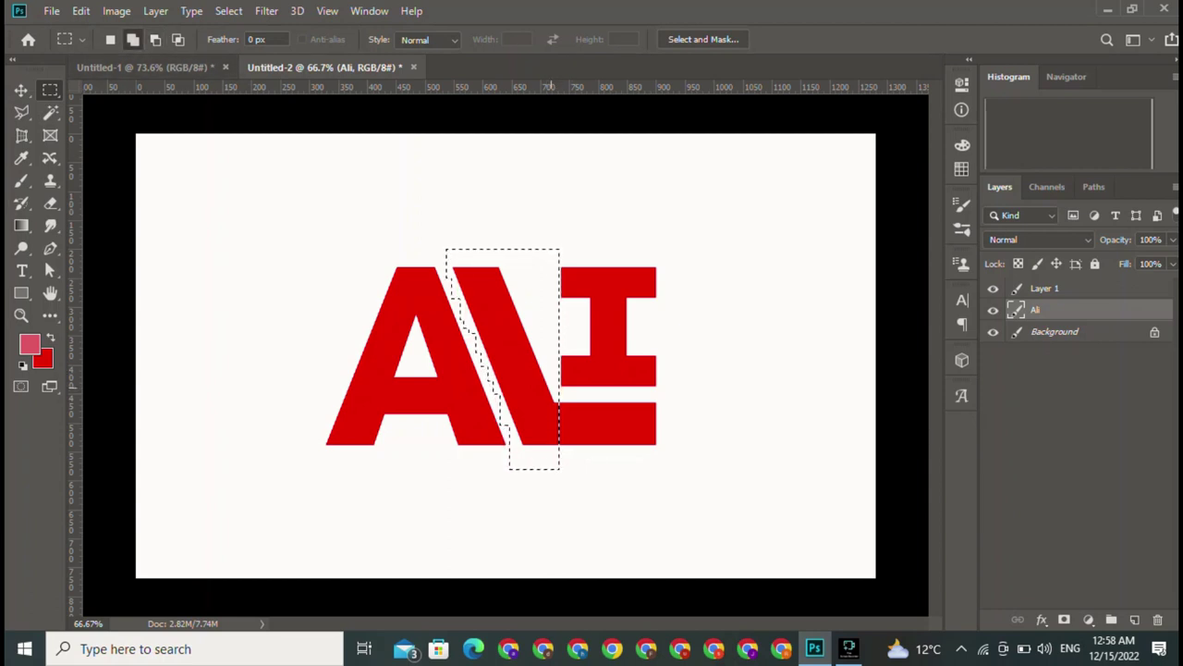
Step: Add the L's long bottom bar and subtract the I's top from the selection
{"action": "left_click_drag", "start_coordinate": [553, 392], "coordinate": [657, 443]}
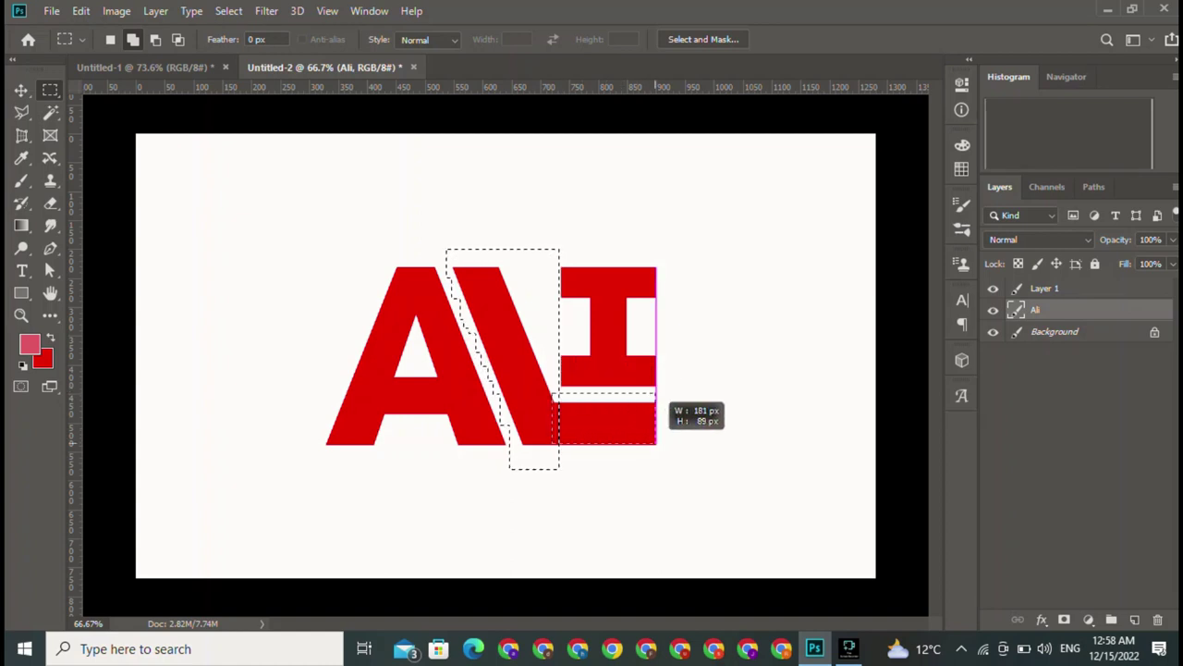
{"action": "left_click_drag", "start_coordinate": [657, 444], "coordinate": [664, 467]}
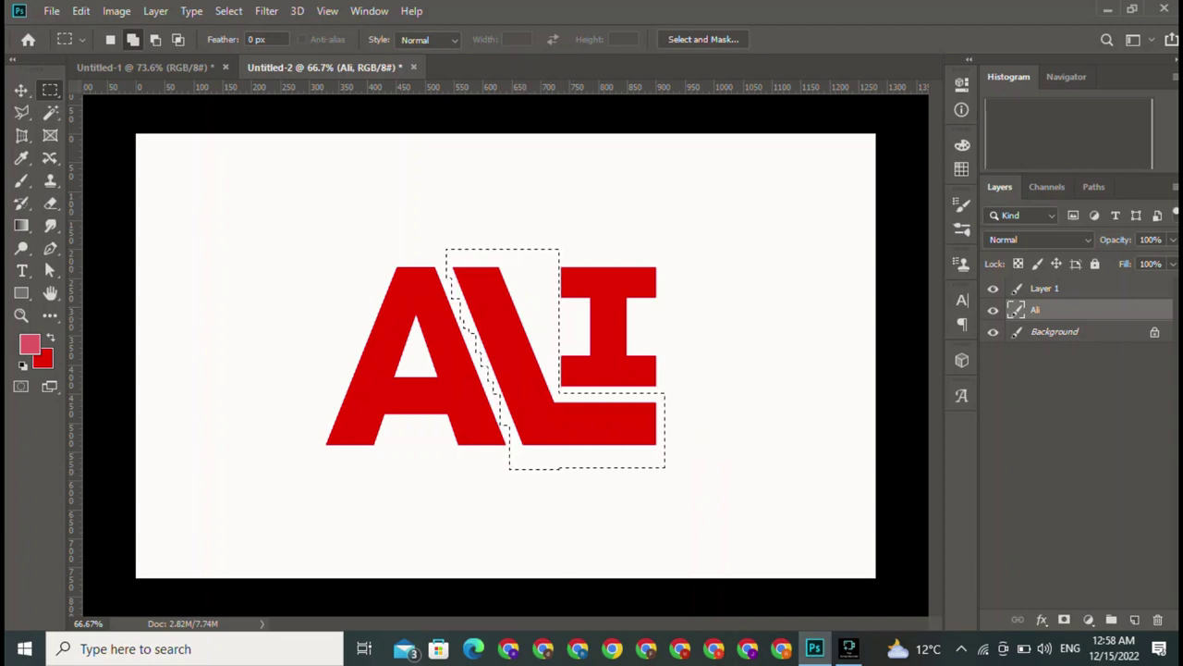
{"action": "key", "text": "alt"}
{"action": "left_click_drag", "start_coordinate": [534, 242], "coordinate": [581, 305]}
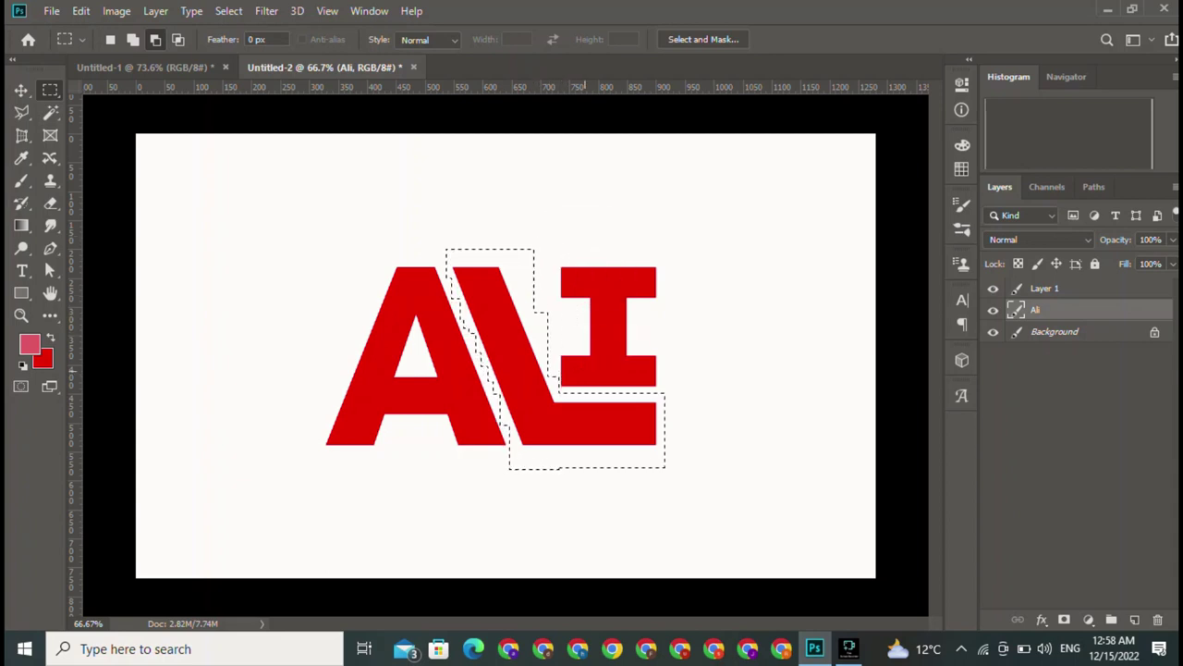
Step: Trim the selection clear of the I and copy the L to Layer 2
{"action": "left_click_drag", "start_coordinate": [560, 370], "coordinate": [567, 383]}
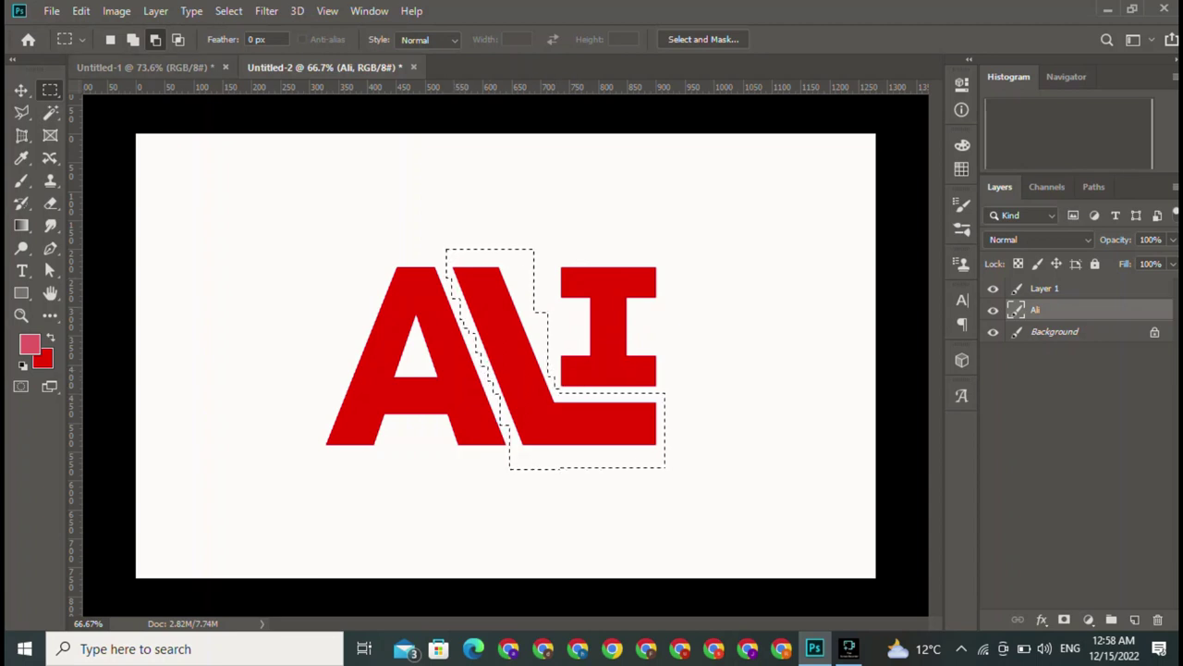
{"action": "key", "text": "alt"}
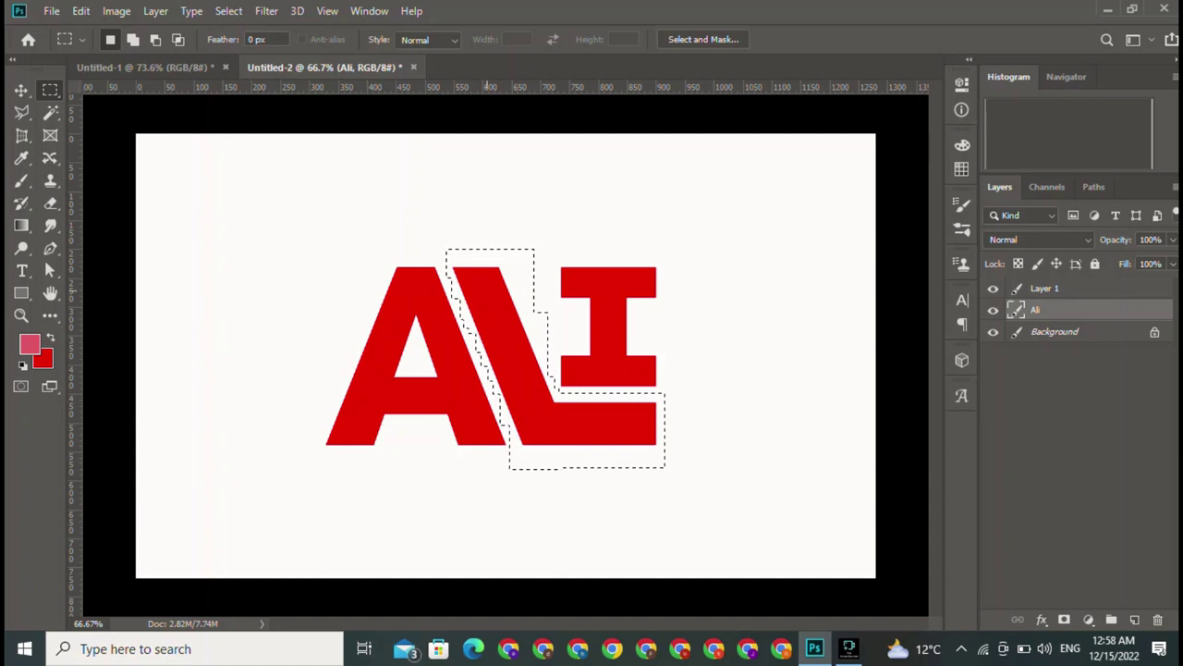
{"action": "right_click", "coordinate": [488, 292]}
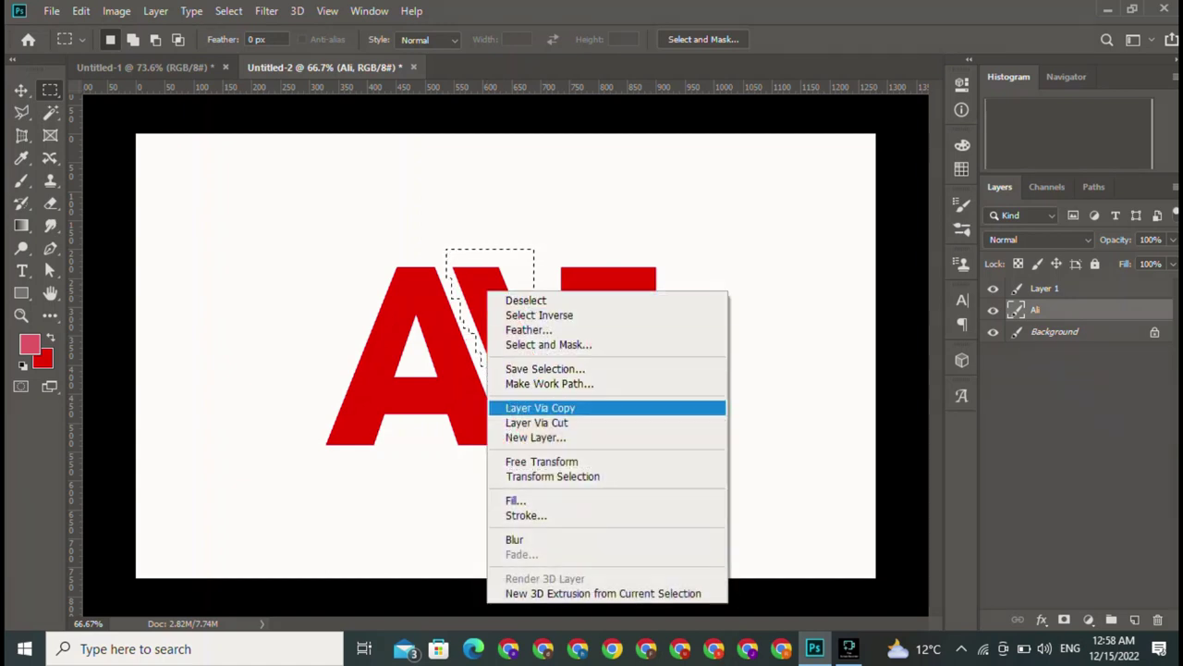
{"action": "left_click", "coordinate": [540, 408]}
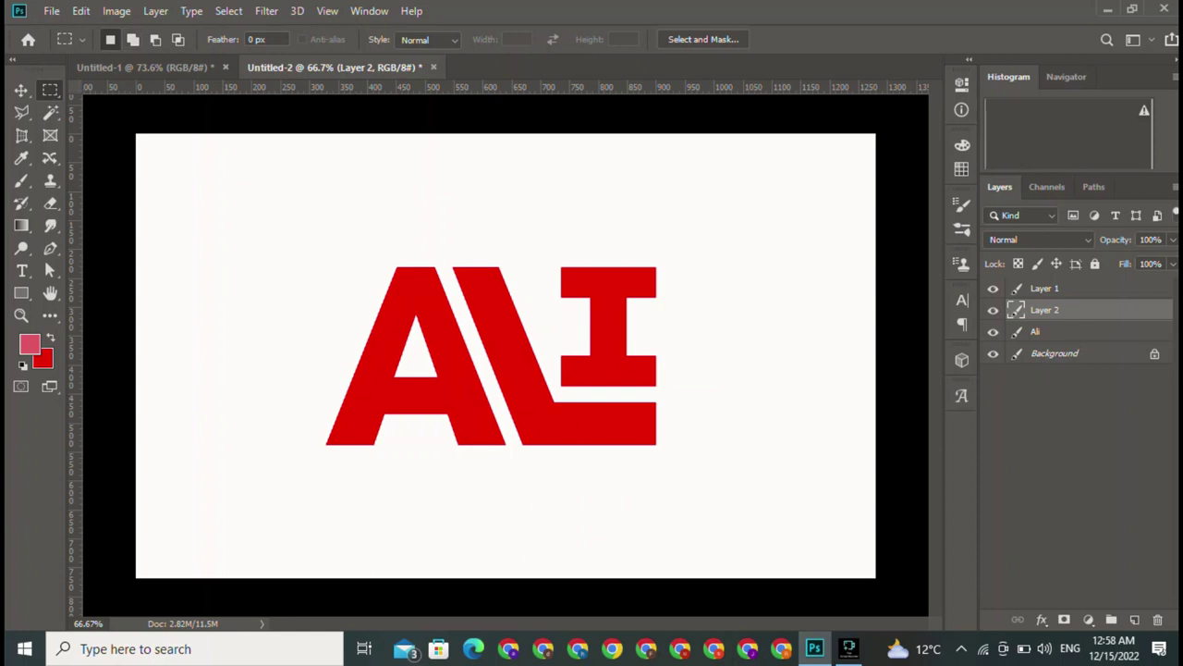
Step: Delete the original Ali layer and position the L beside the A
{"action": "left_click", "coordinate": [1045, 331]}
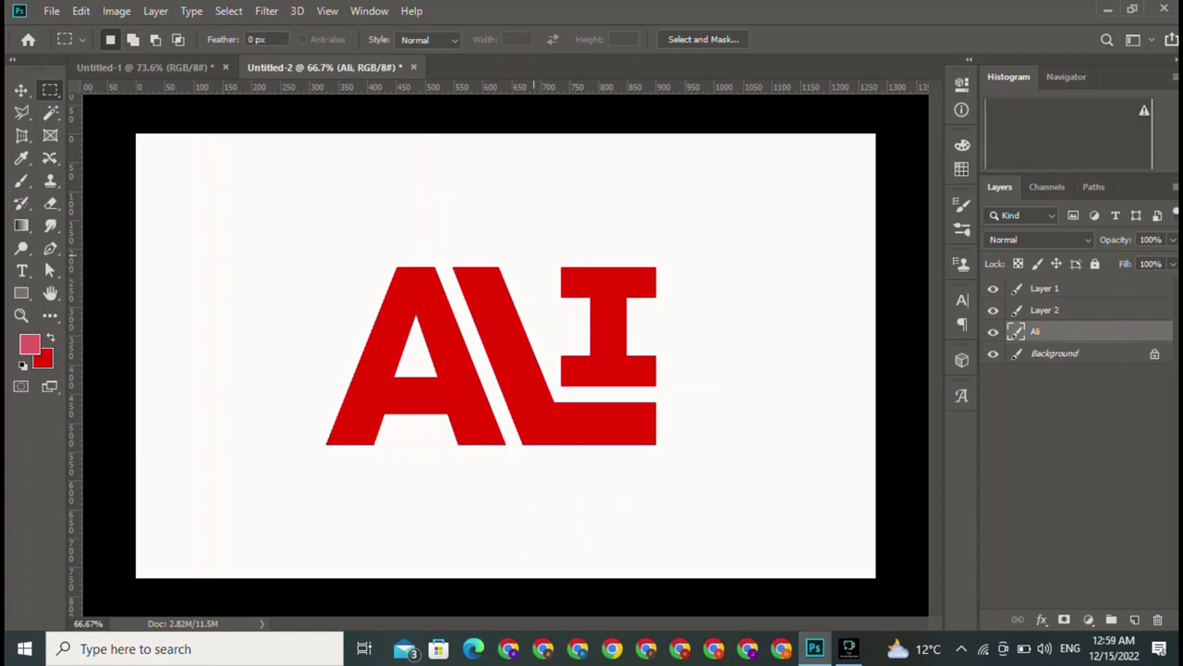
{"action": "left_click", "coordinate": [20, 90]}
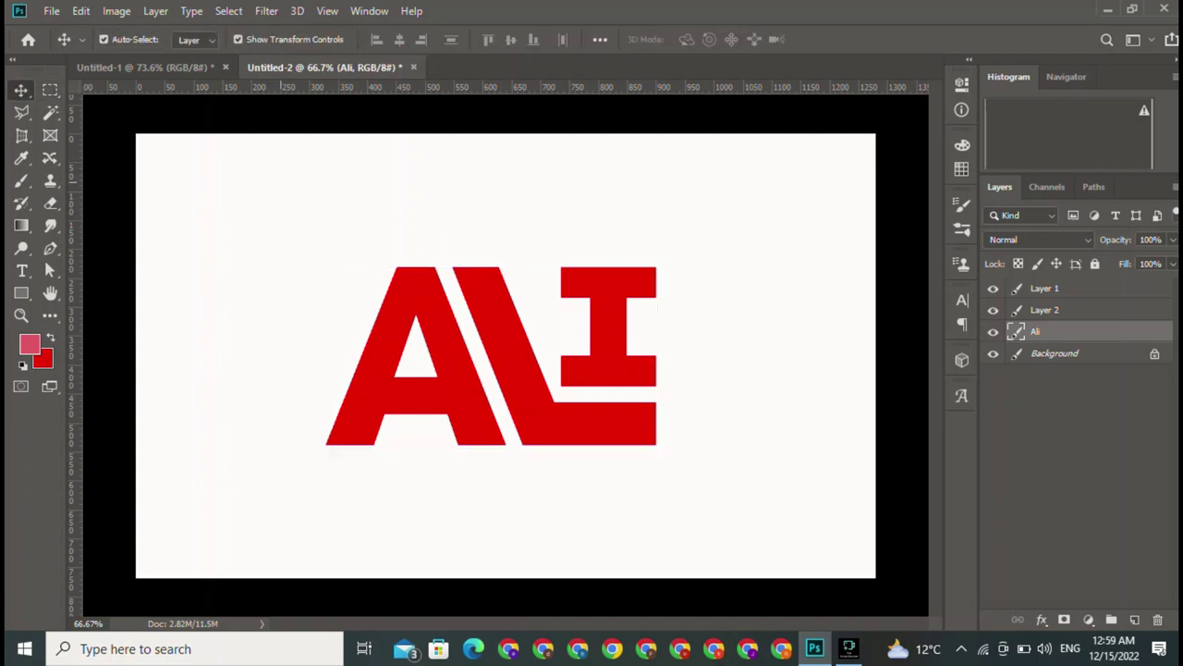
{"action": "left_click", "coordinate": [555, 357]}
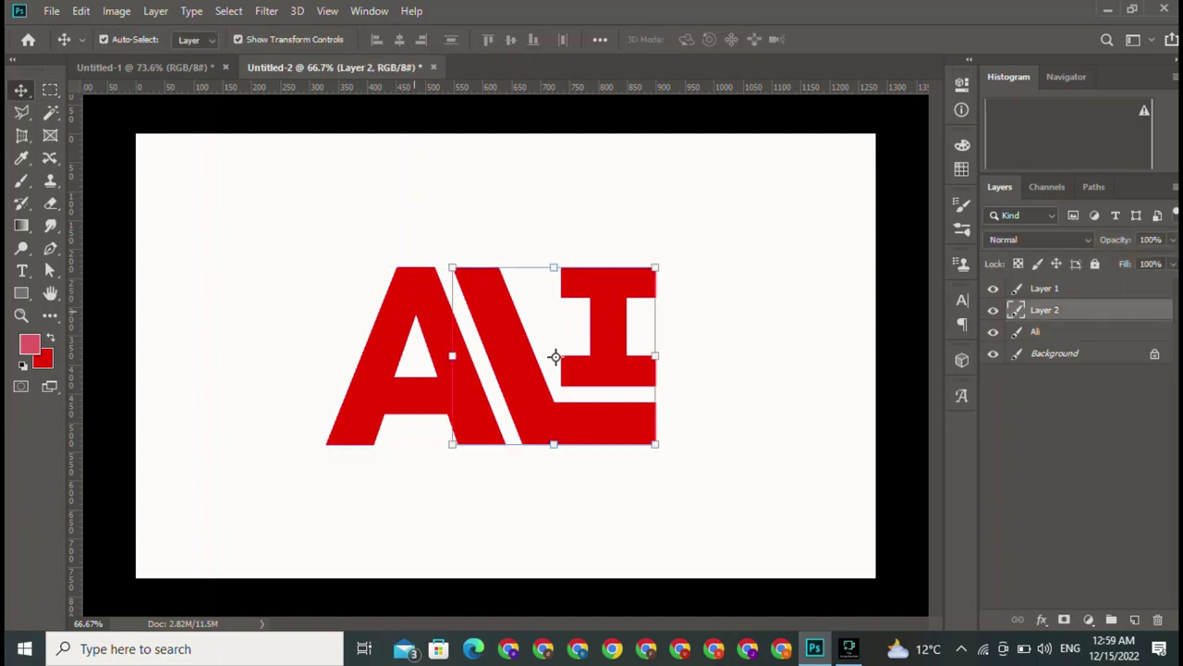
{"action": "left_click", "coordinate": [417, 356]}
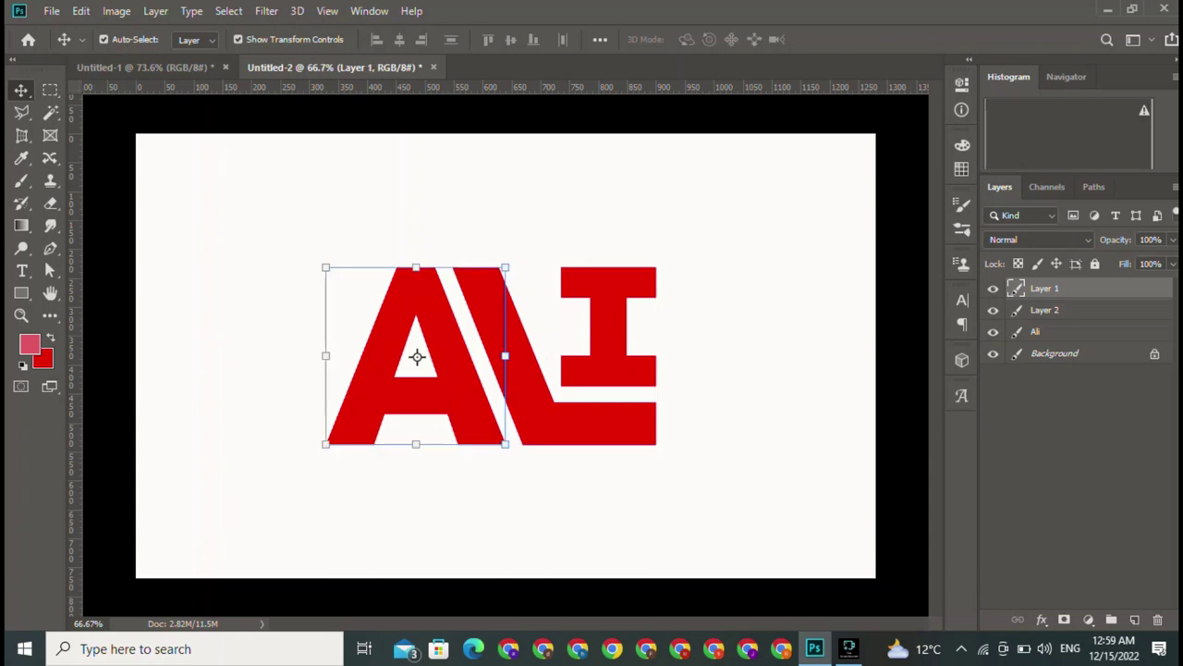
{"action": "left_click", "coordinate": [491, 357]}
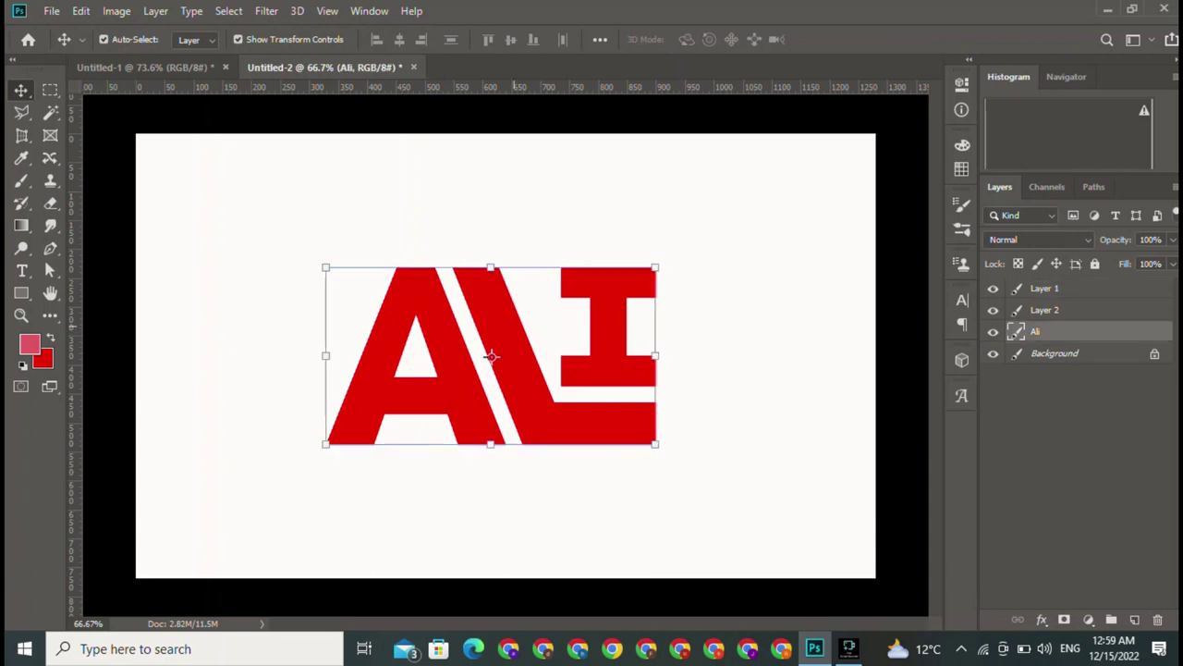
{"action": "key", "text": "Delete"}
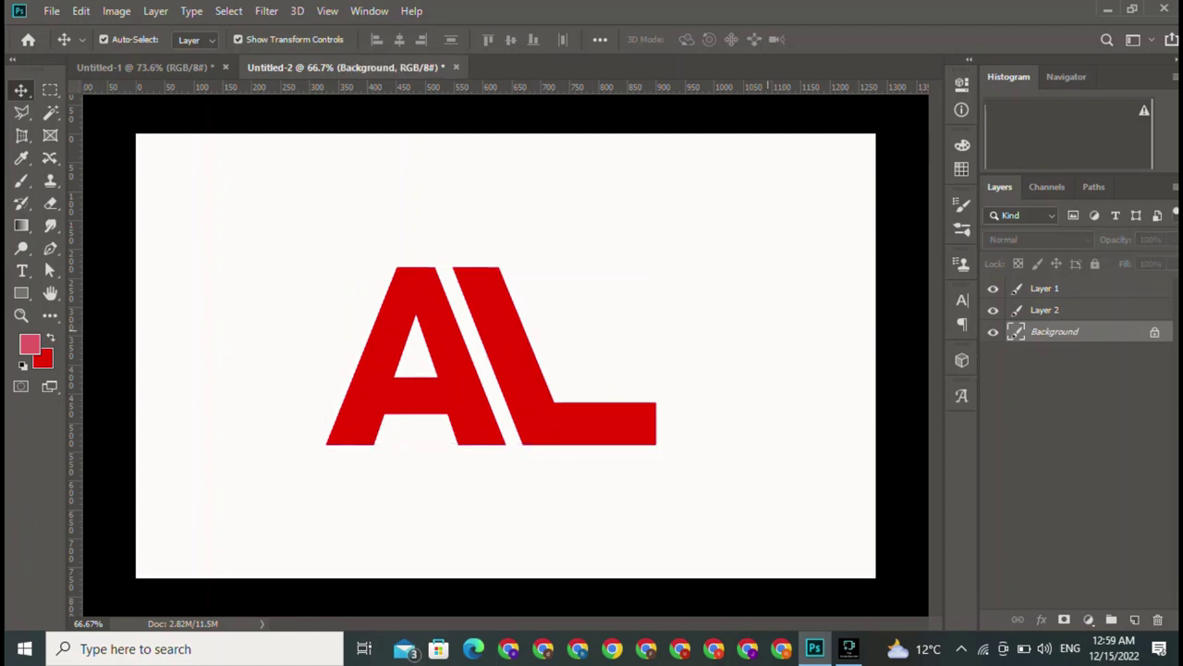
{"action": "left_click_drag", "start_coordinate": [523, 327], "coordinate": [691, 285]}
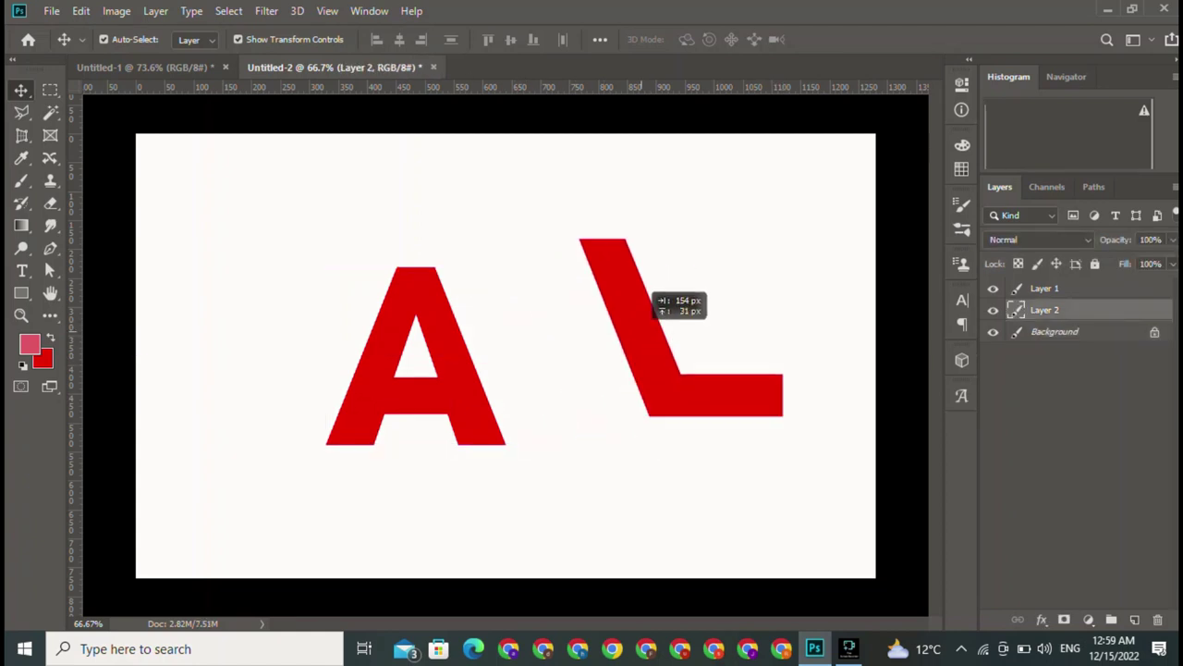
{"action": "left_click_drag", "start_coordinate": [705, 320], "coordinate": [556, 356]}
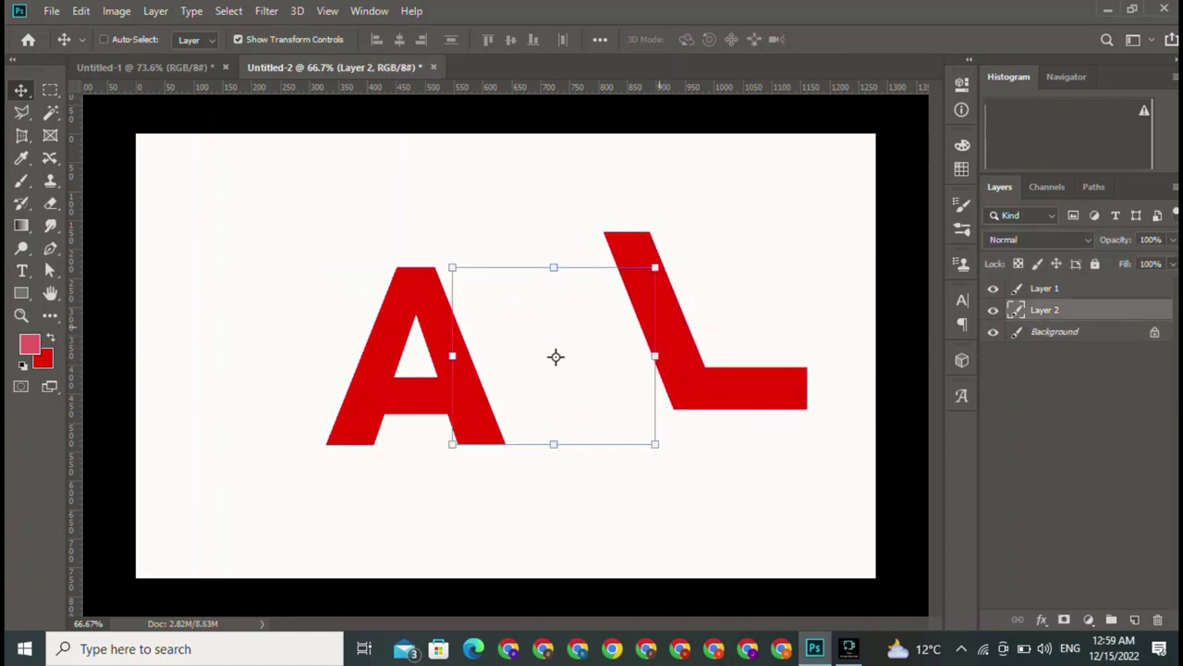
Step: Add a new red '1' text layer to the right of the L
{"action": "key", "text": "t"}
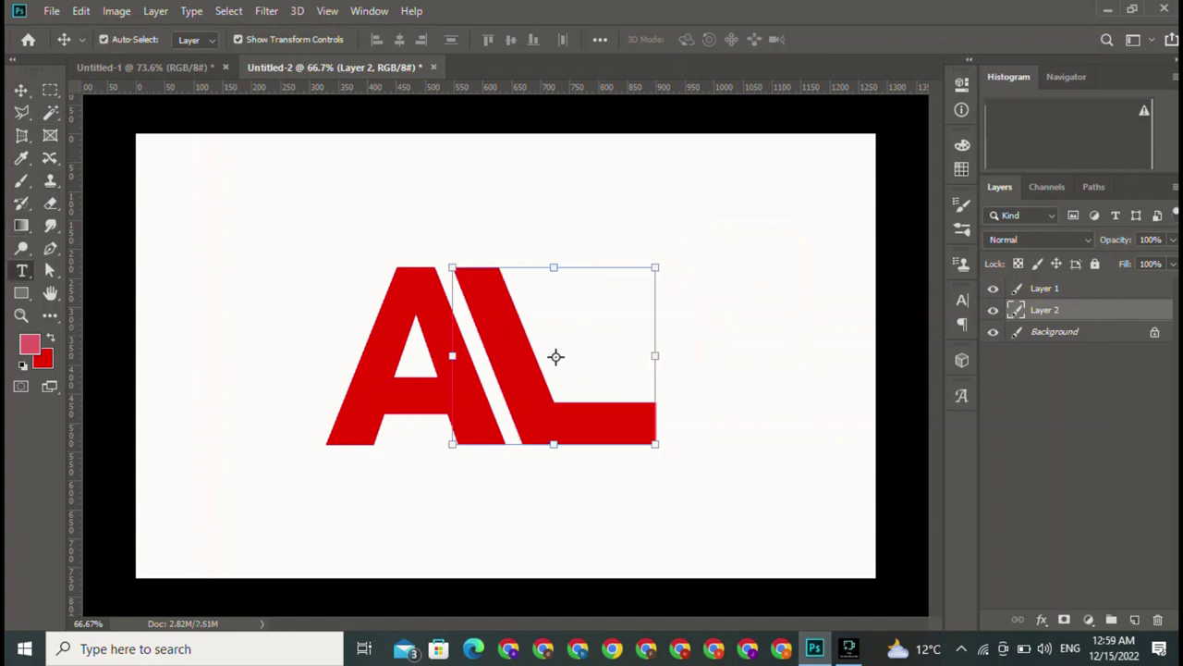
{"action": "left_click", "coordinate": [601, 202]}
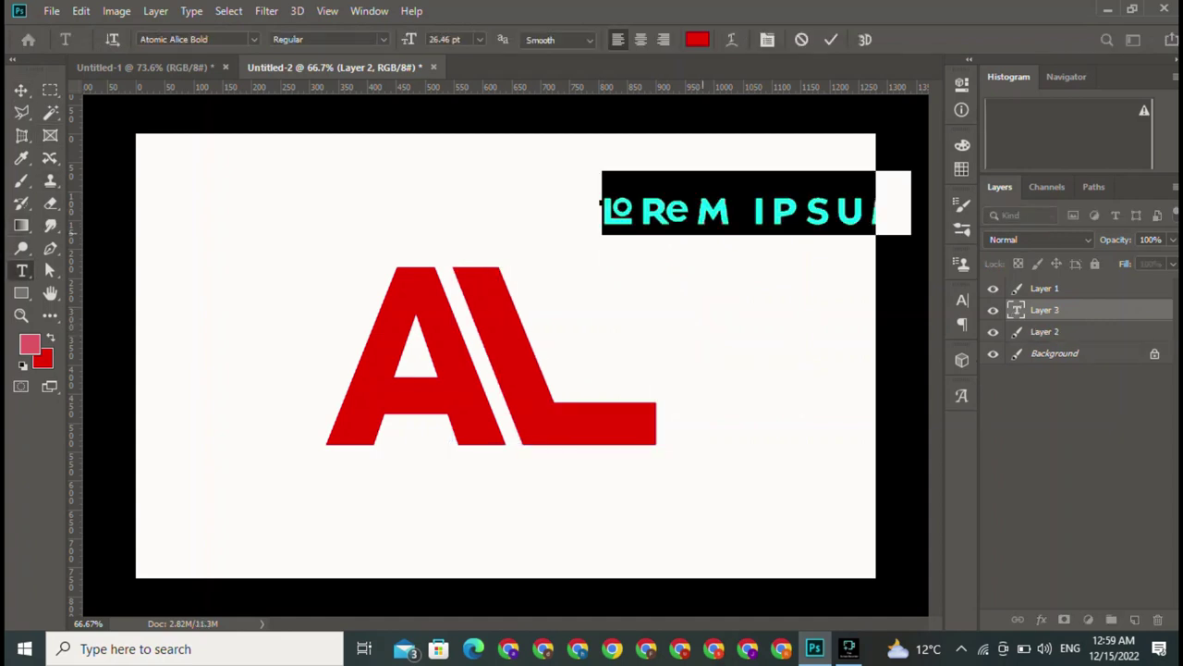
{"action": "key", "text": "BackSpace"}
{"action": "type", "text": "1"}
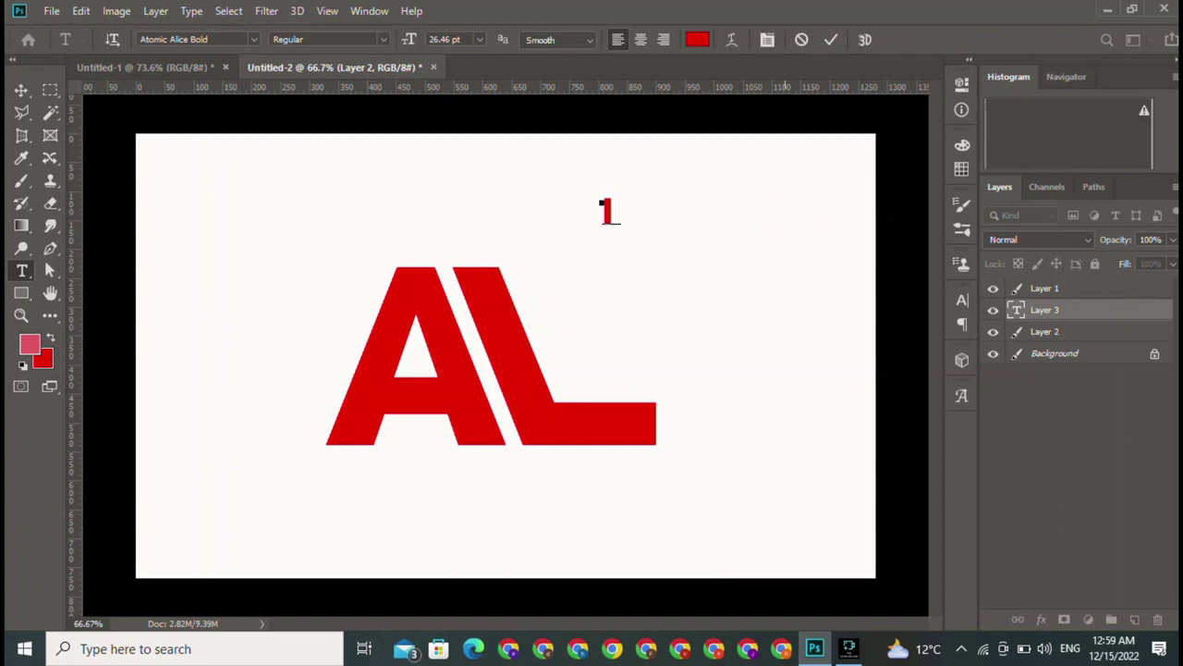
{"action": "key", "text": "BackSpace"}
{"action": "type", "text": "1"}
{"action": "left_click", "coordinate": [831, 39]}
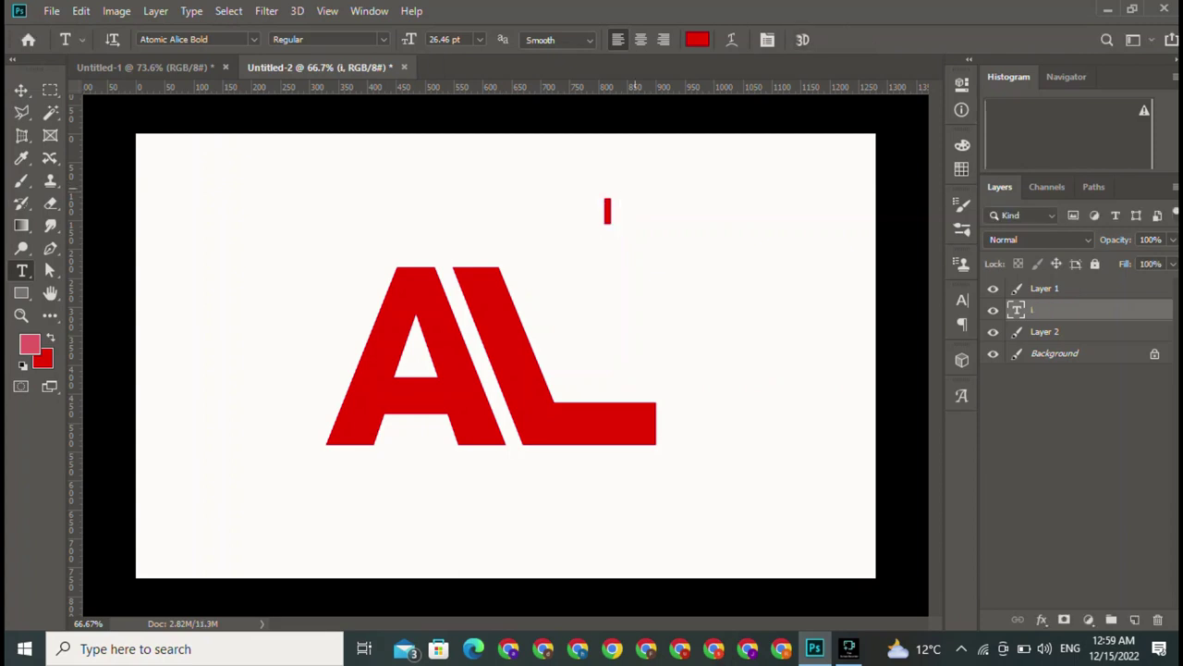
Step: Stretch the 1 into a tall, narrow bar
{"action": "key", "text": "v"}
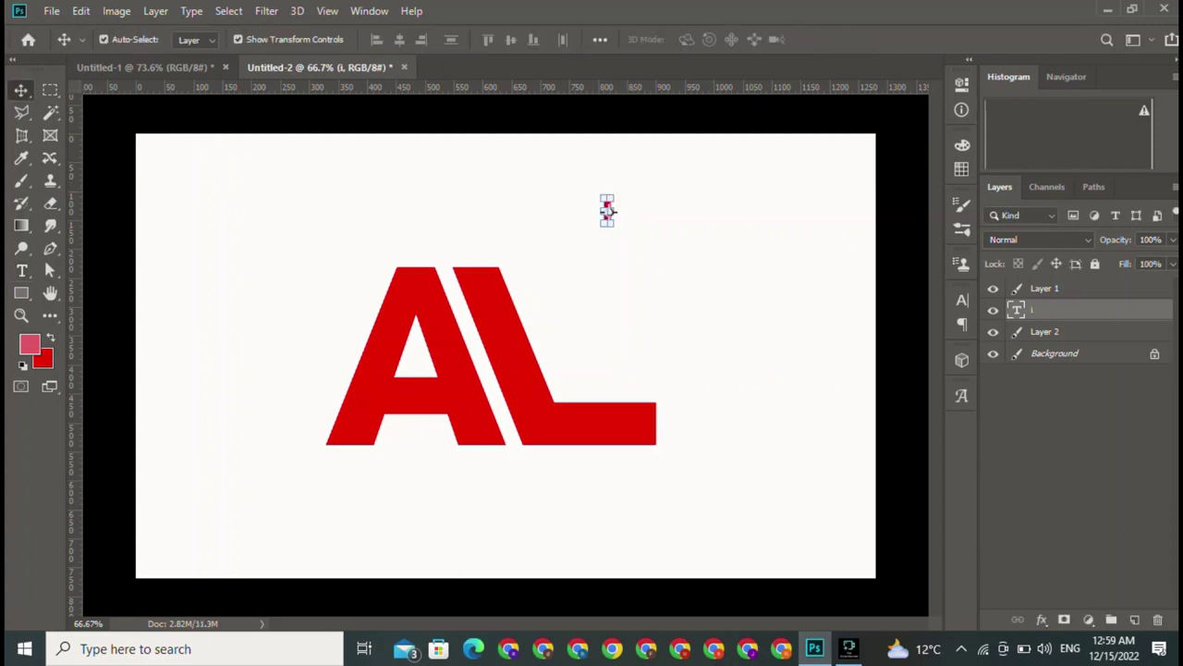
{"action": "left_click_drag", "start_coordinate": [607, 211], "coordinate": [703, 410]}
{"action": "key", "text": "ctrl+t"}
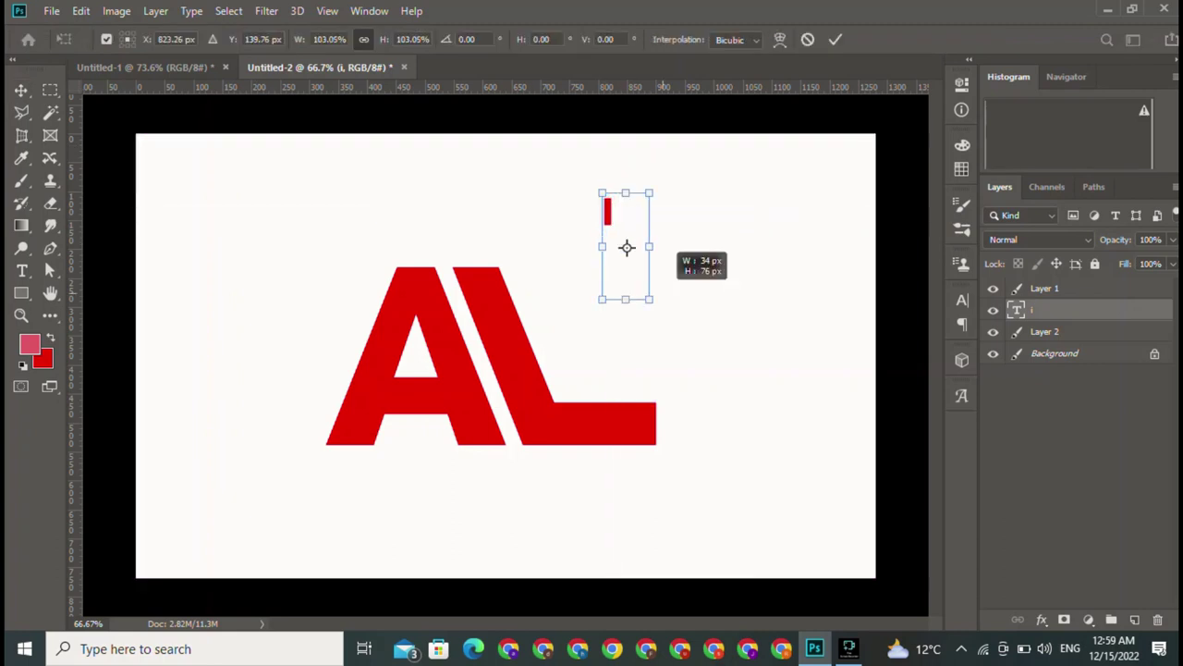
{"action": "left_click_drag", "start_coordinate": [650, 299], "coordinate": [656, 347]}
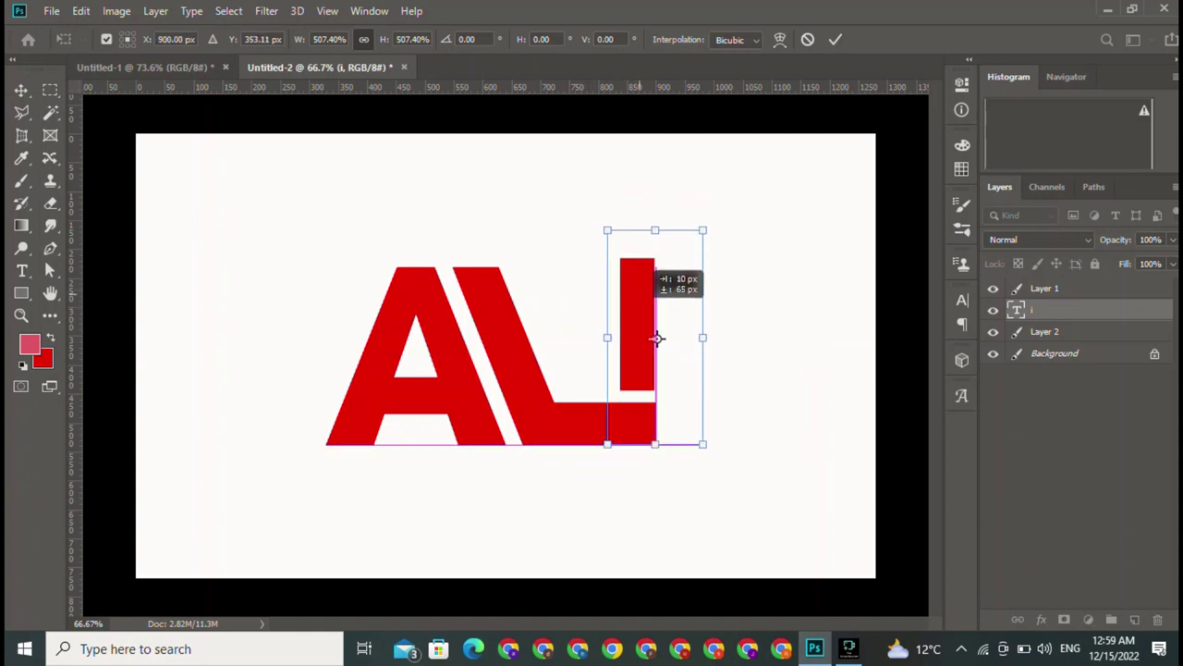
{"action": "key", "text": "ctrl+z"}
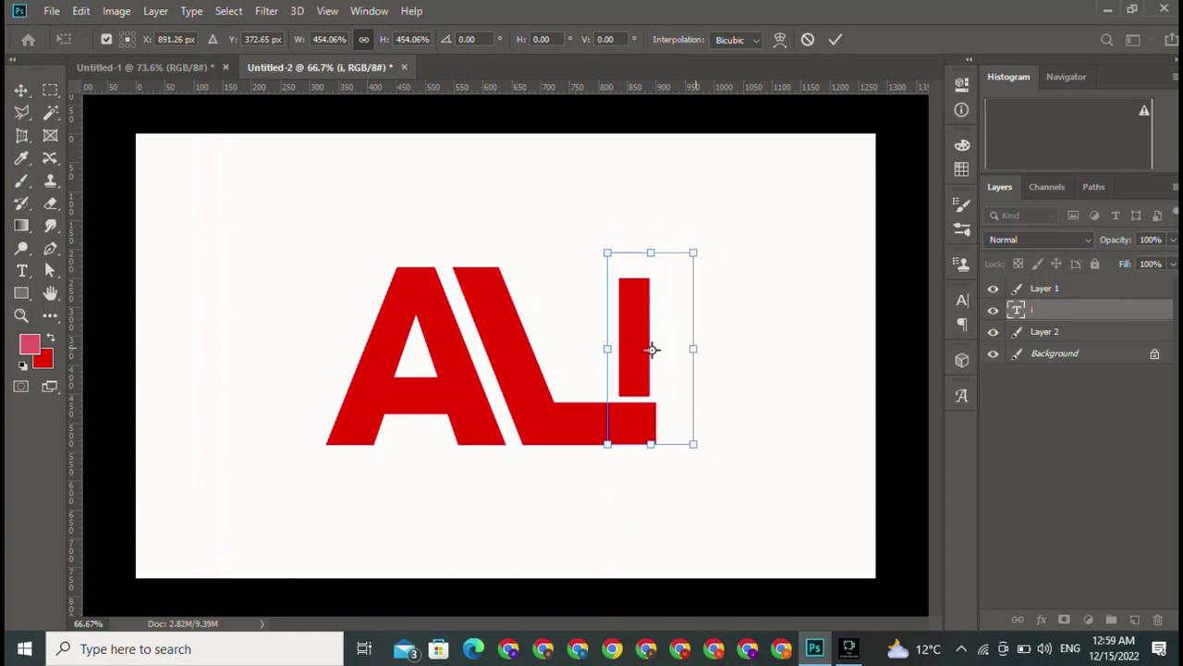
{"action": "left_click_drag", "start_coordinate": [694, 349], "coordinate": [656, 348]}
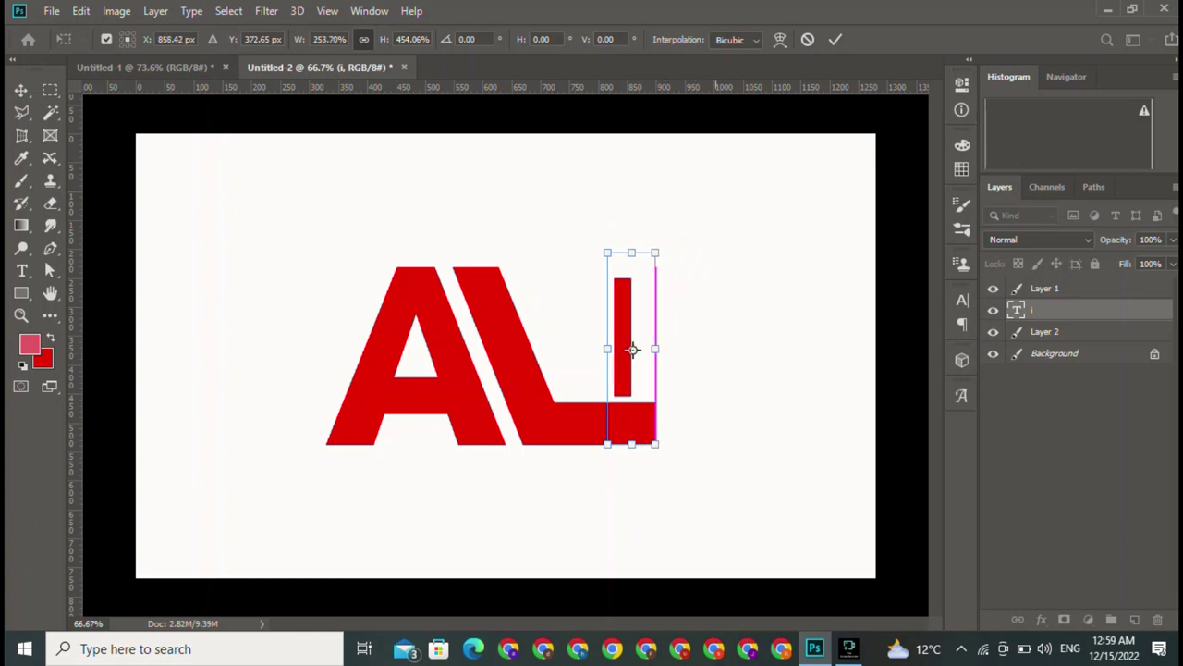
{"action": "left_click", "coordinate": [834, 39]}
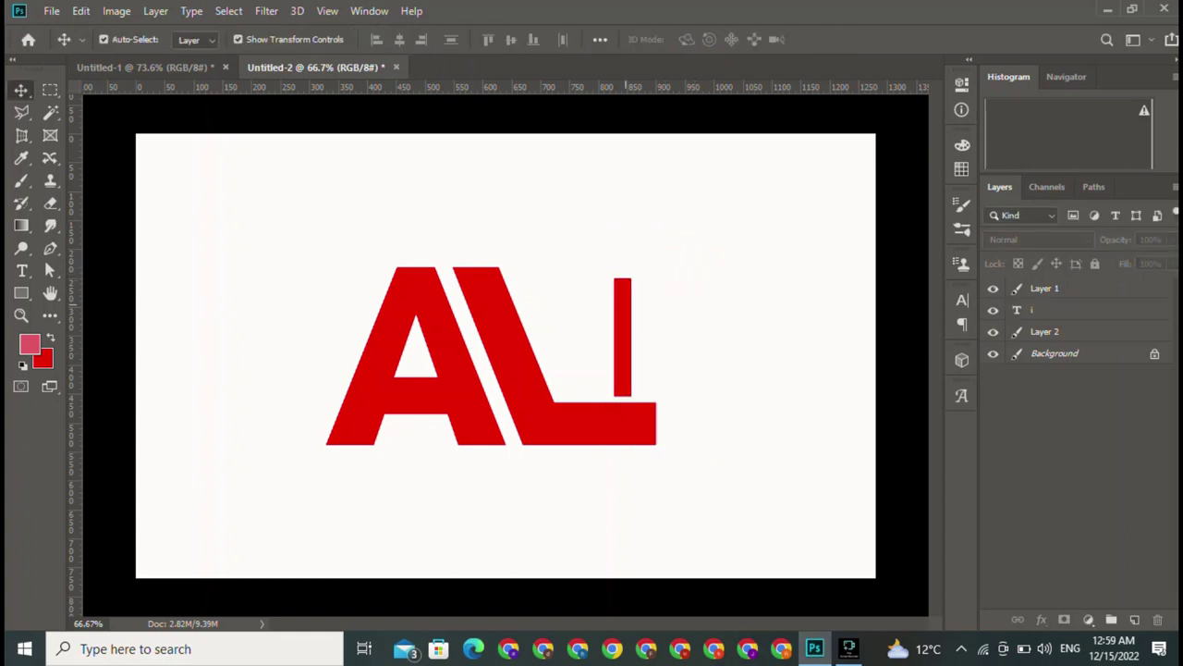
Step: Rescale the bar to 103.60% and seat it above the L's base bar
{"action": "left_click", "coordinate": [625, 287]}
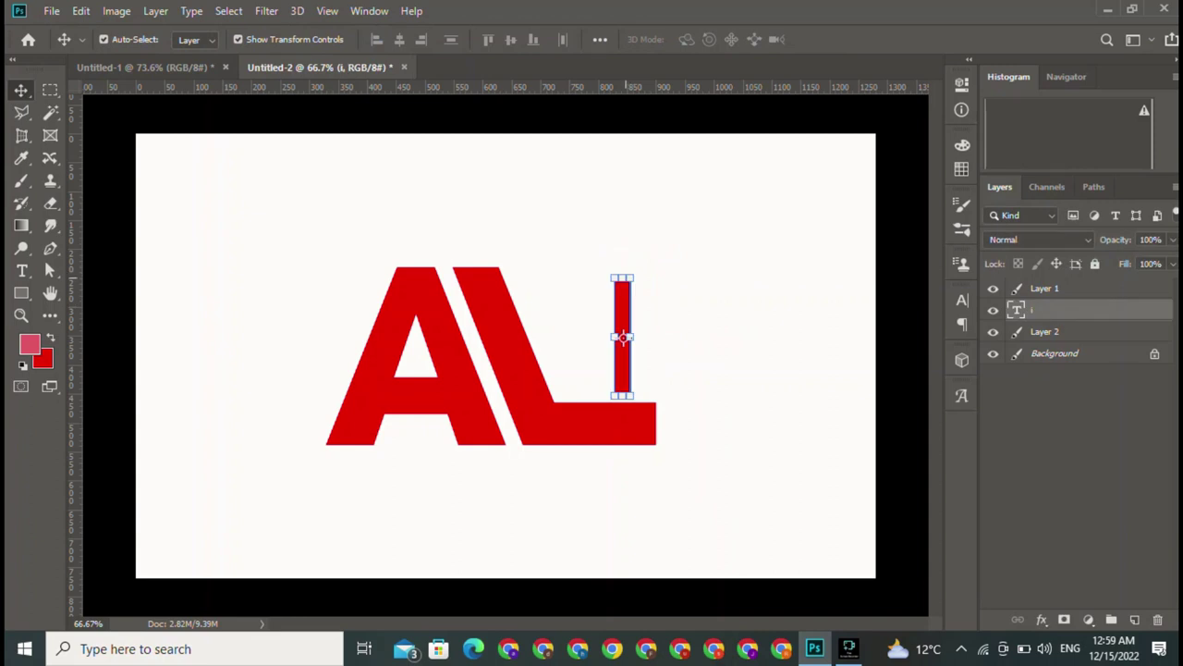
{"action": "key", "text": "ctrl+t"}
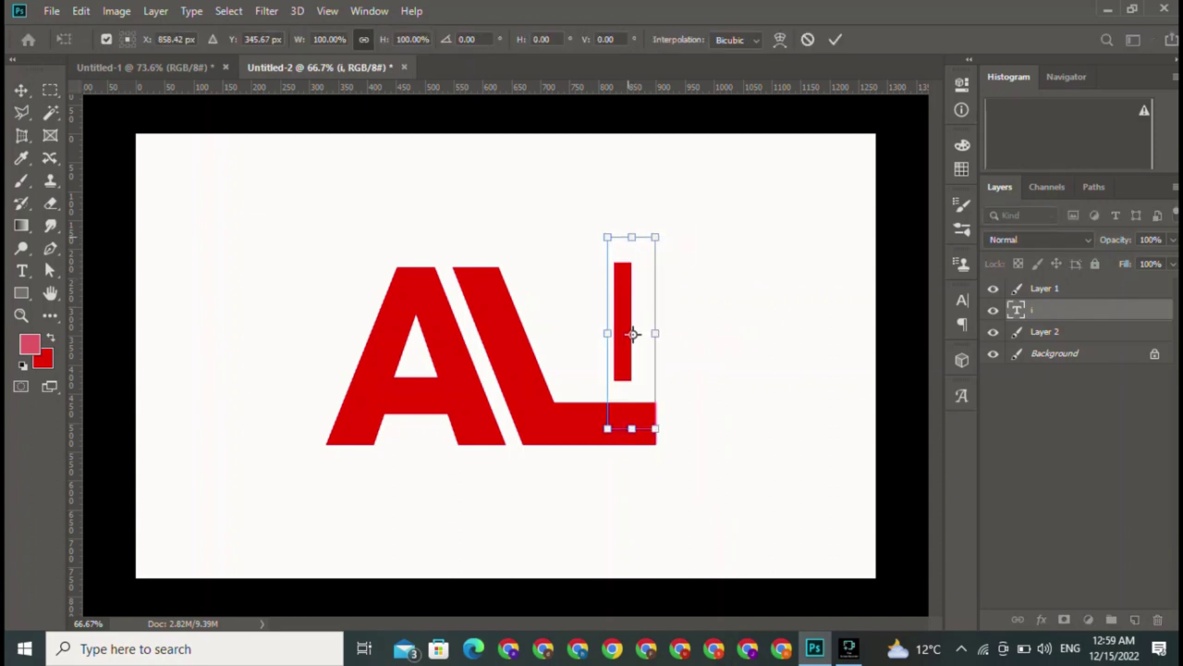
{"action": "left_click_drag", "start_coordinate": [631, 237], "coordinate": [631, 229]}
{"action": "left_click_drag", "start_coordinate": [633, 330], "coordinate": [631, 346]}
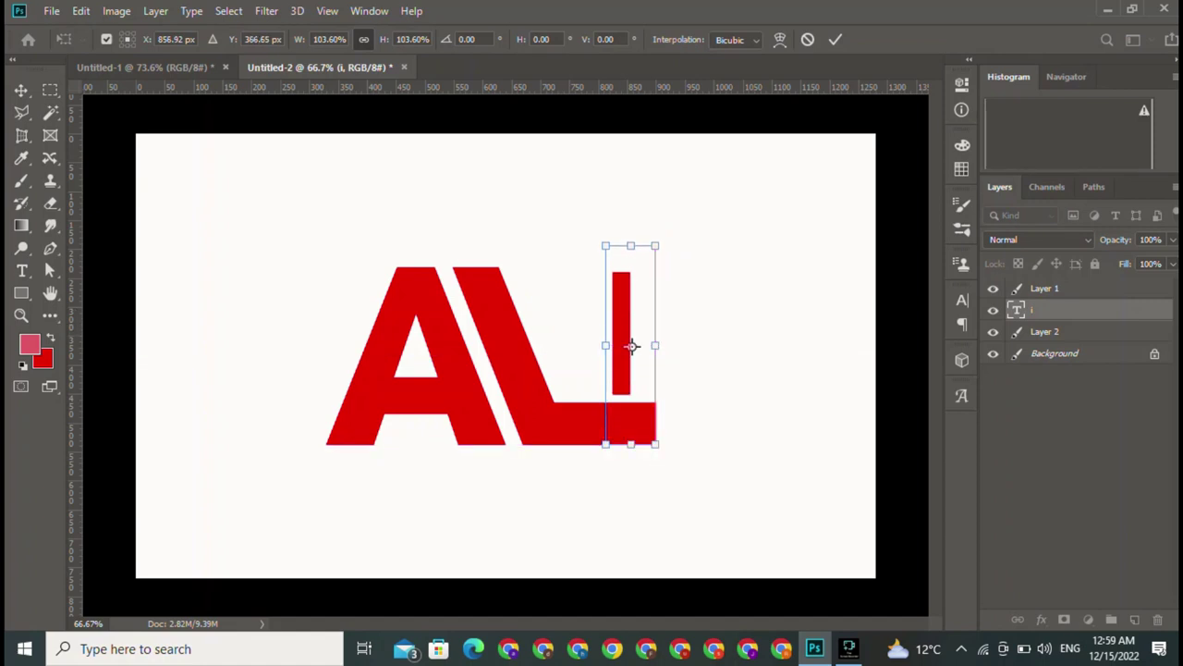
{"action": "mouse_move", "coordinate": [632, 345]}
{"action": "left_mouse_down"}
{"action": "mouse_move", "coordinate": [621, 346]}
{"action": "mouse_move", "coordinate": [632, 346]}
{"action": "left_mouse_up"}
{"action": "key", "text": "Return"}
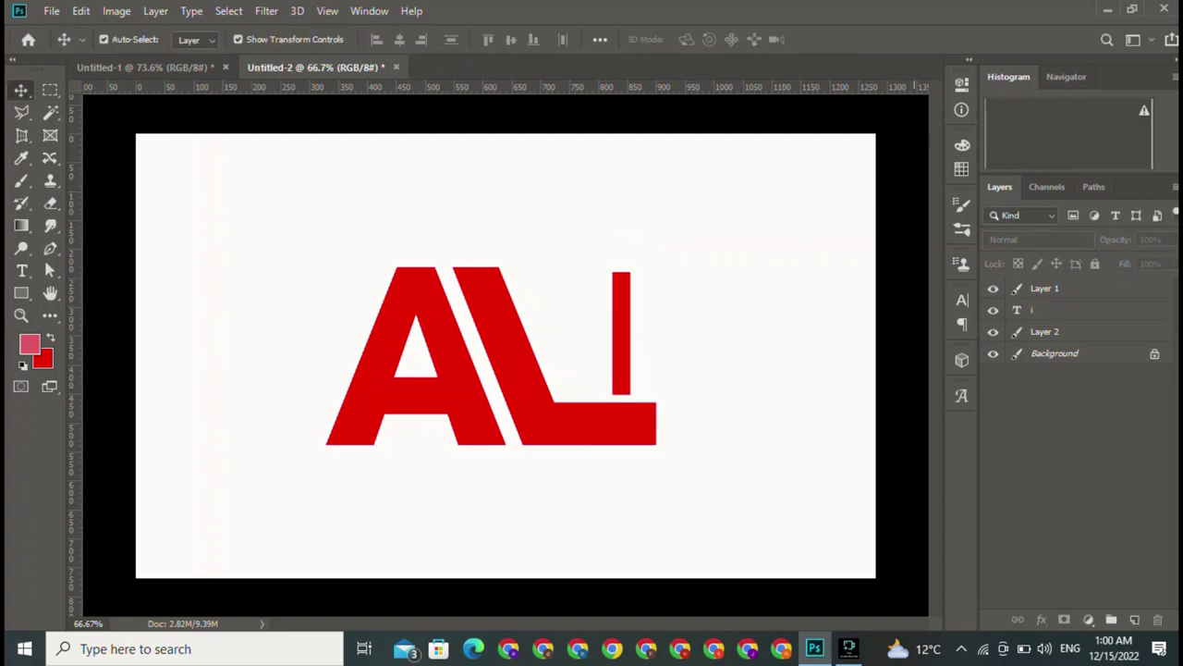
Step: Browse to New Volume (E:)\jpg and drag the crown PNG toward Photoshop
{"action": "left_click", "coordinate": [1108, 9]}
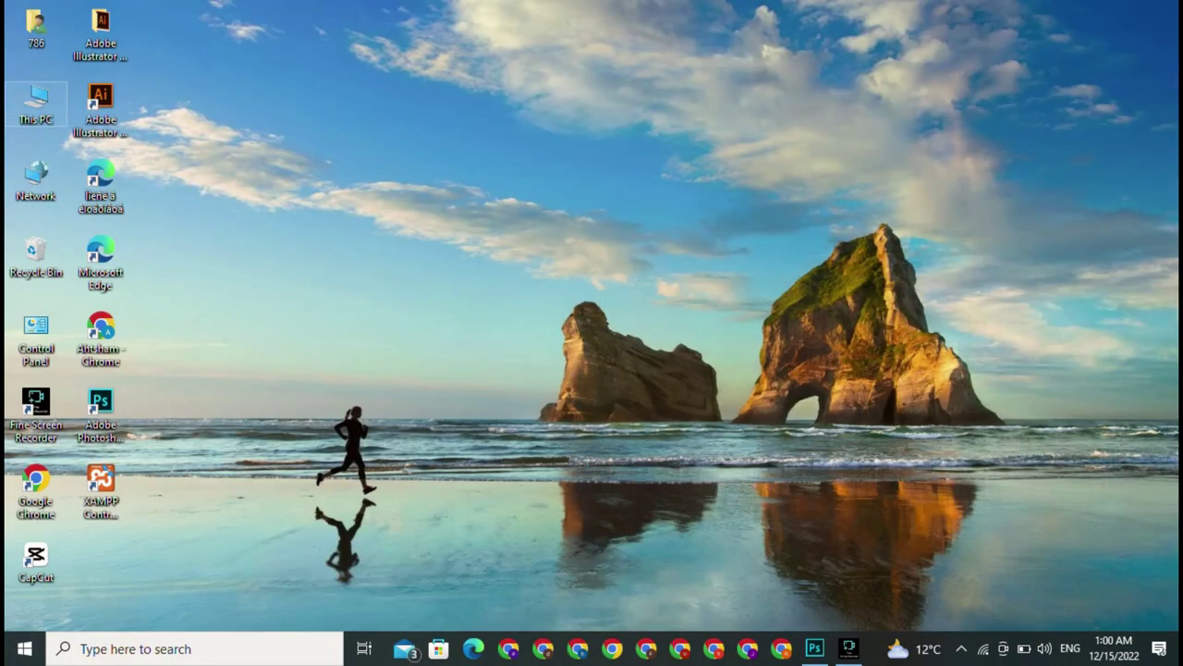
{"action": "double_click", "coordinate": [36, 102]}
{"action": "left_click", "coordinate": [481, 250]}
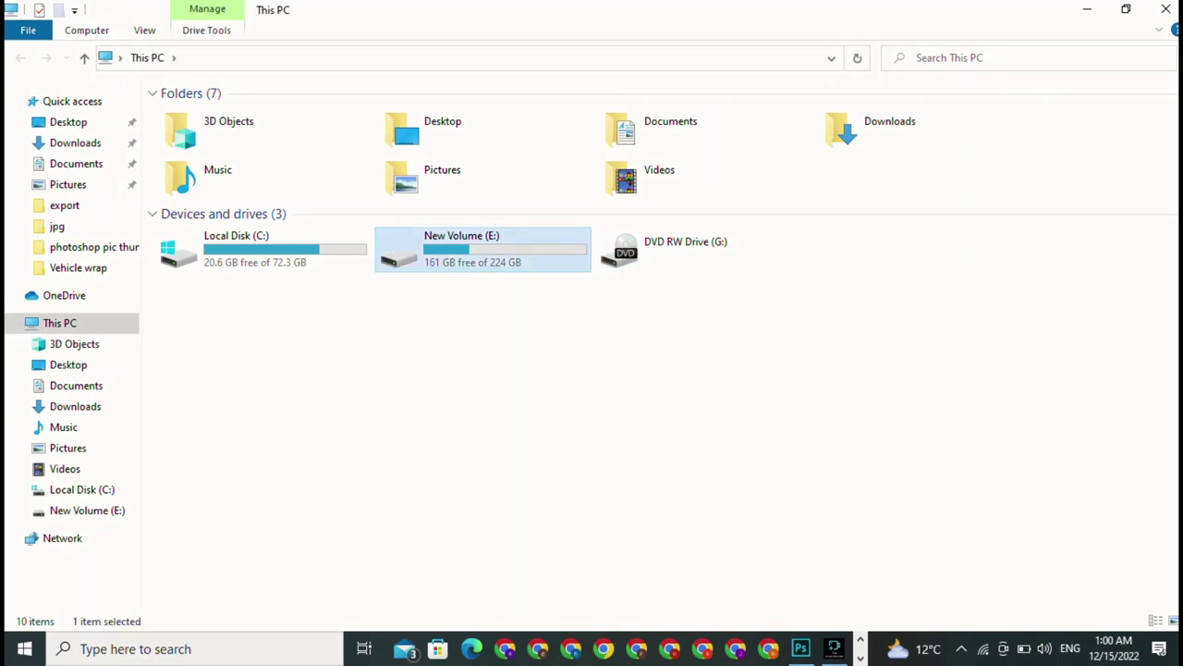
{"action": "double_click", "coordinate": [480, 249]}
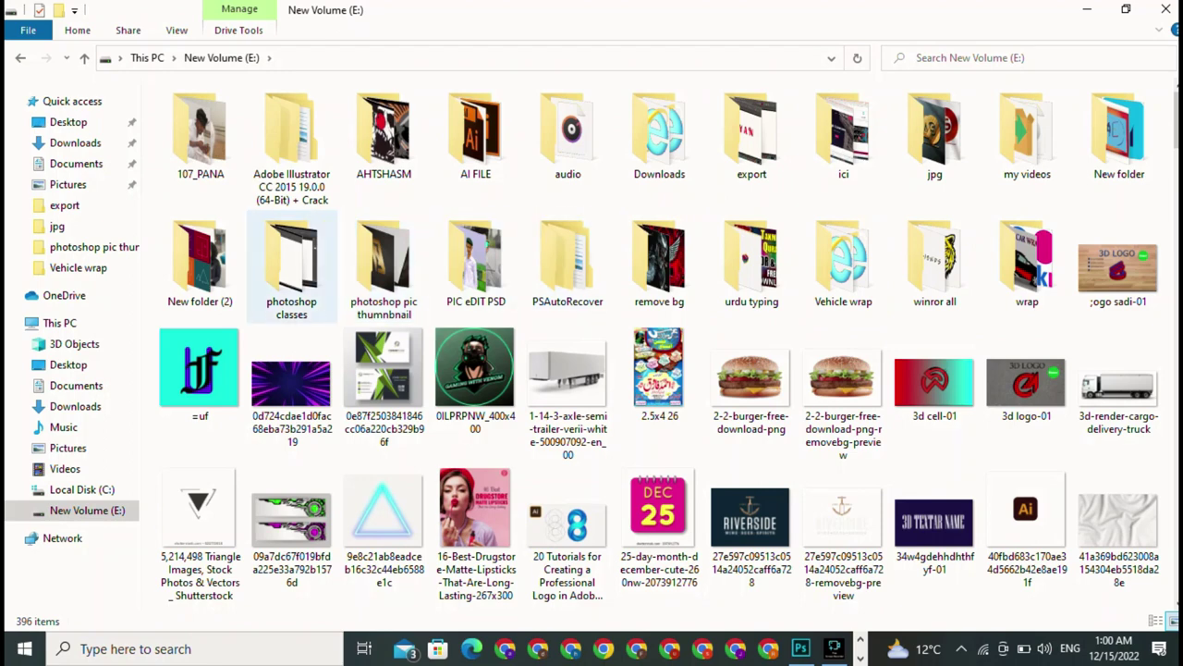
{"action": "left_click", "coordinate": [935, 132]}
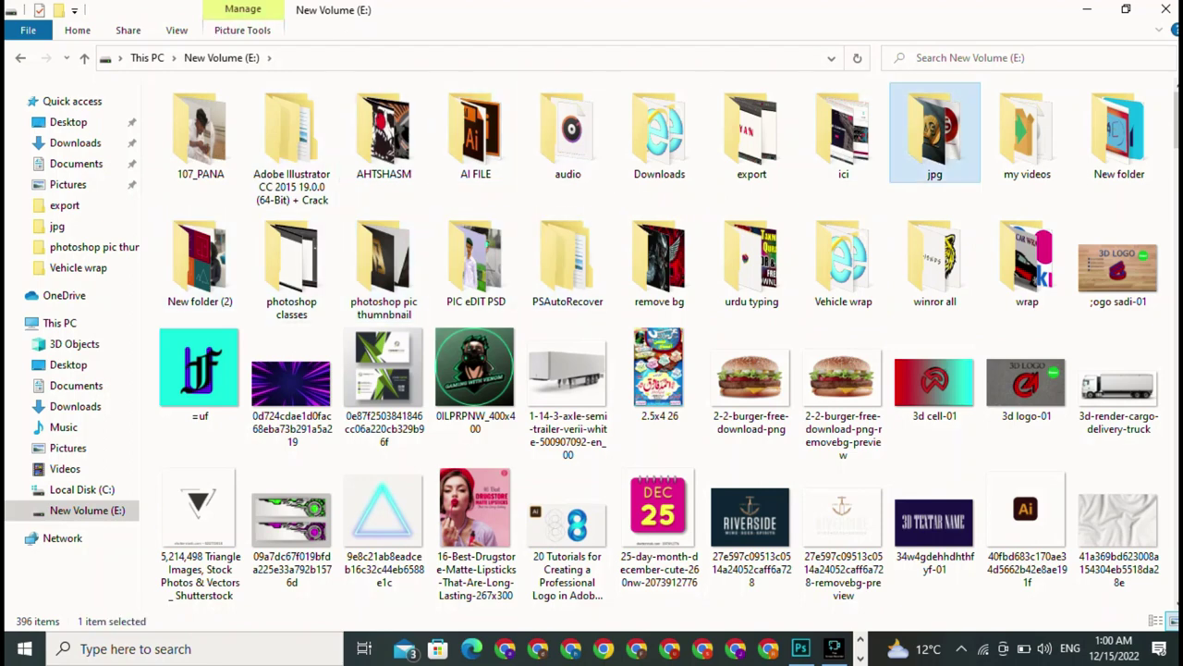
{"action": "double_click", "coordinate": [935, 132]}
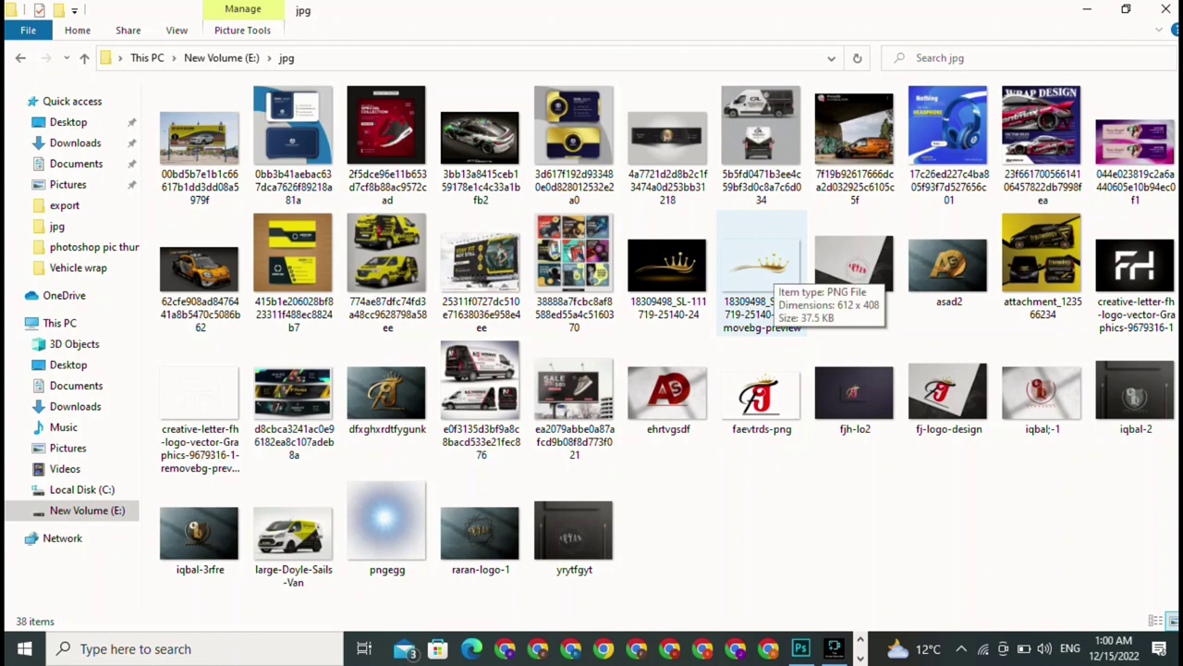
{"action": "mouse_move", "coordinate": [767, 273]}
{"action": "left_mouse_down"}
{"action": "mouse_move", "coordinate": [819, 546]}
{"action": "mouse_move", "coordinate": [802, 647]}
{"action": "left_mouse_up"}
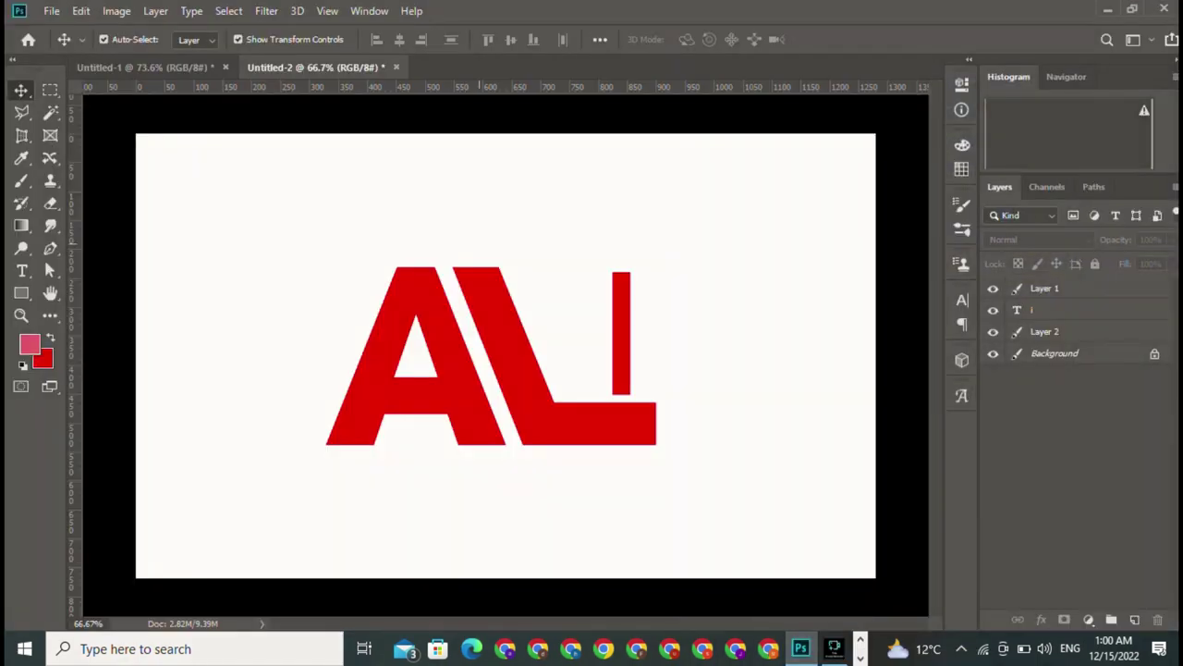
Step: Place the crown PNG, scale it about 363%, and position it over the AL letters
{"action": "left_click_drag", "start_coordinate": [802, 647], "coordinate": [507, 356]}
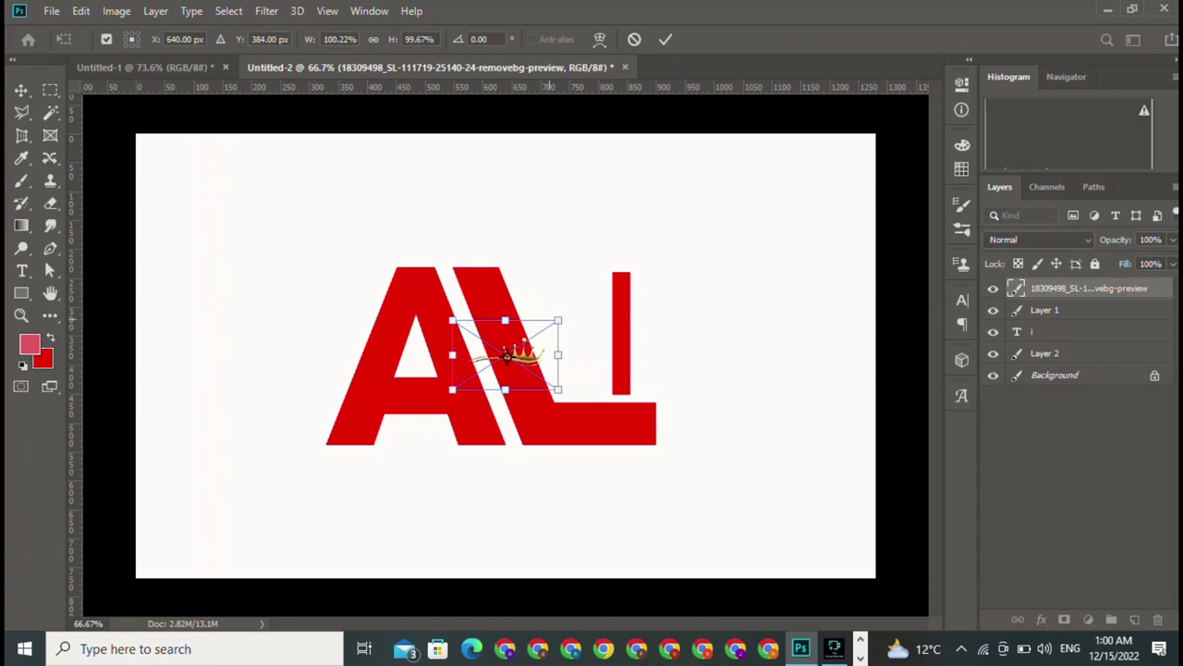
{"action": "left_click_drag", "start_coordinate": [557, 320], "coordinate": [791, 166]}
{"action": "left_click", "coordinate": [666, 39]}
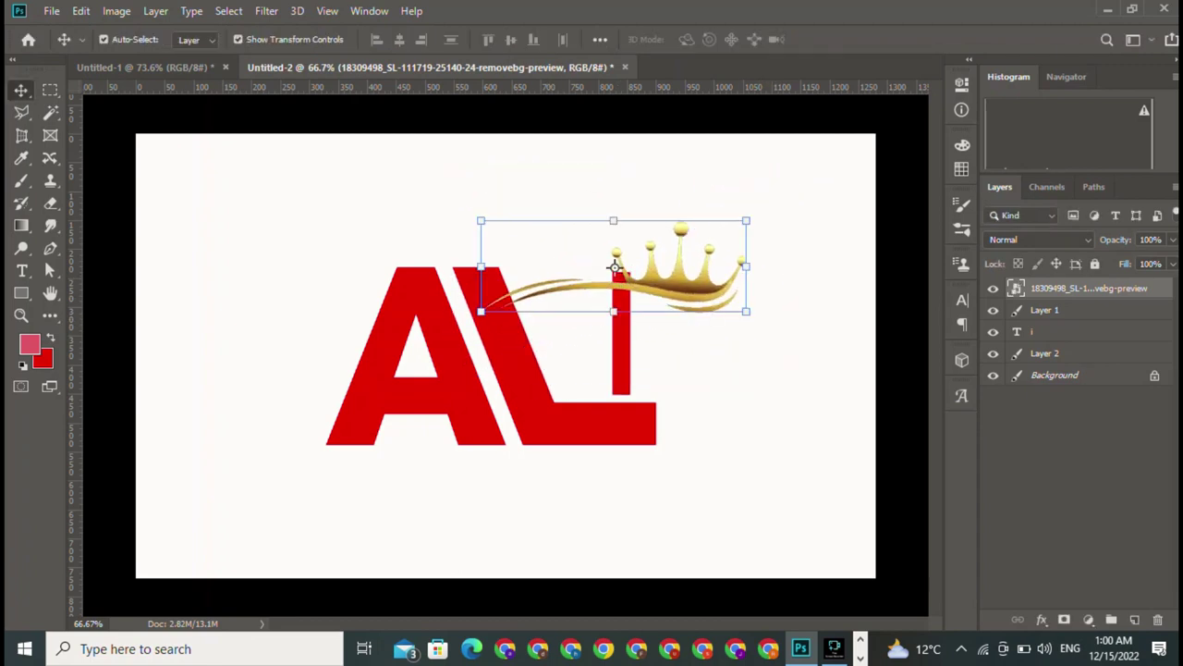
{"action": "key", "text": "ctrl+alt+a"}
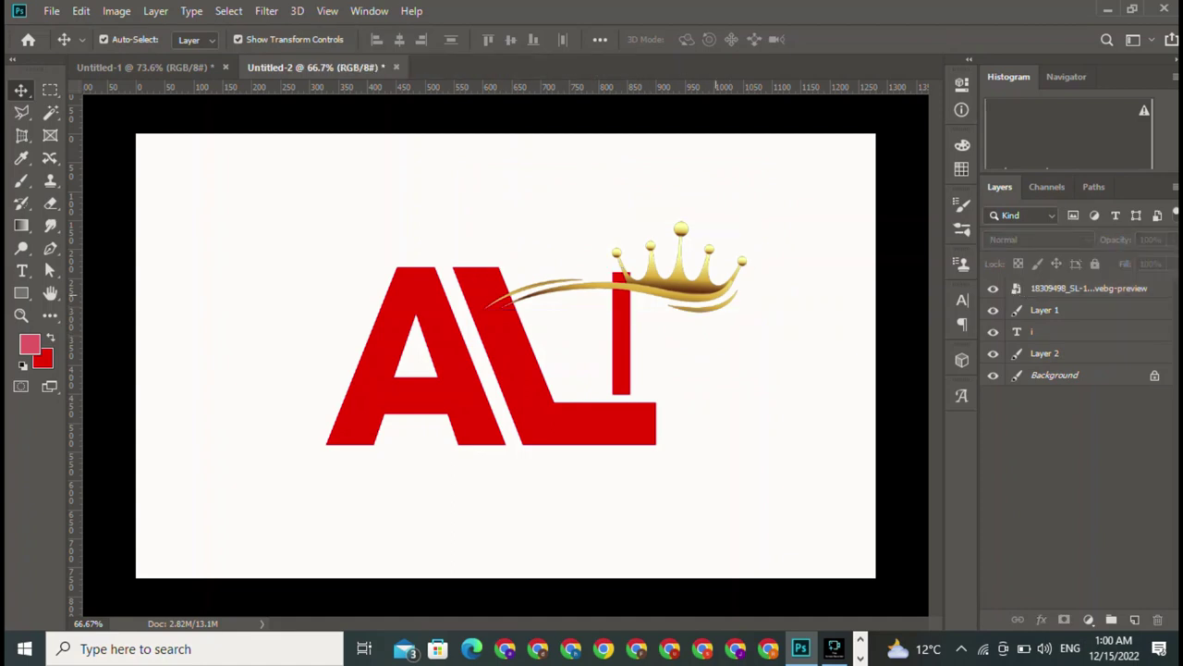
{"action": "left_click_drag", "start_coordinate": [717, 296], "coordinate": [580, 247]}
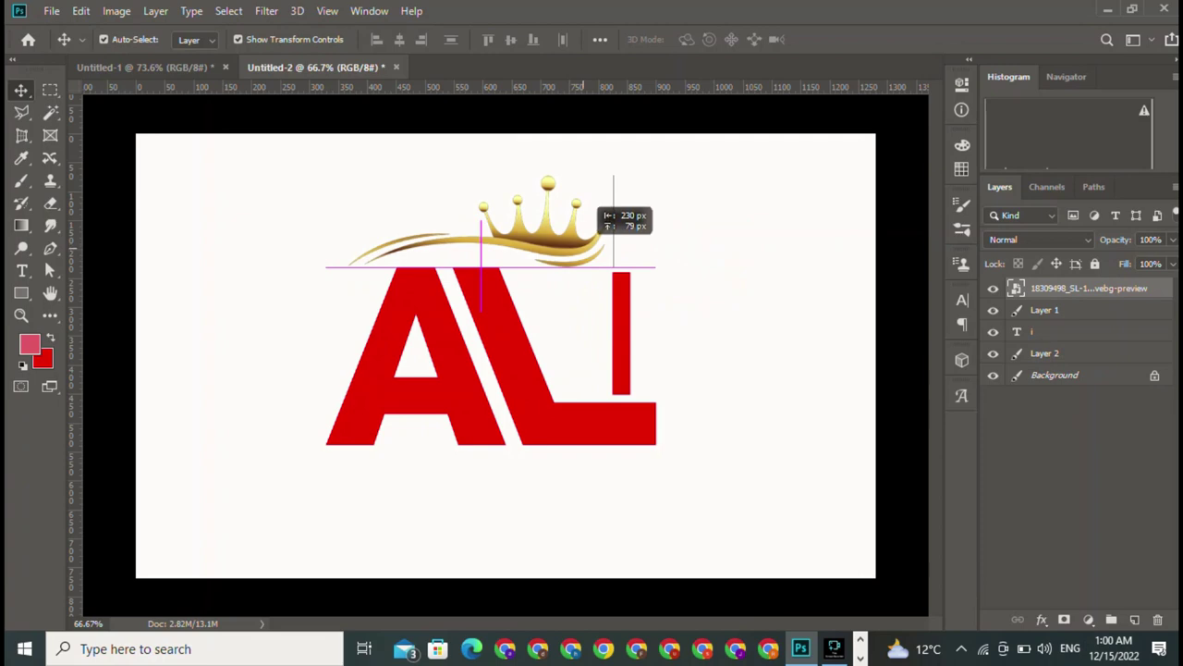
{"action": "mouse_move", "coordinate": [597, 211]}
{"action": "left_mouse_down"}
{"action": "mouse_move", "coordinate": [596, 225]}
{"action": "mouse_move", "coordinate": [708, 97]}
{"action": "left_mouse_up"}
{"action": "left_click_drag", "start_coordinate": [523, 222], "coordinate": [473, 248]}
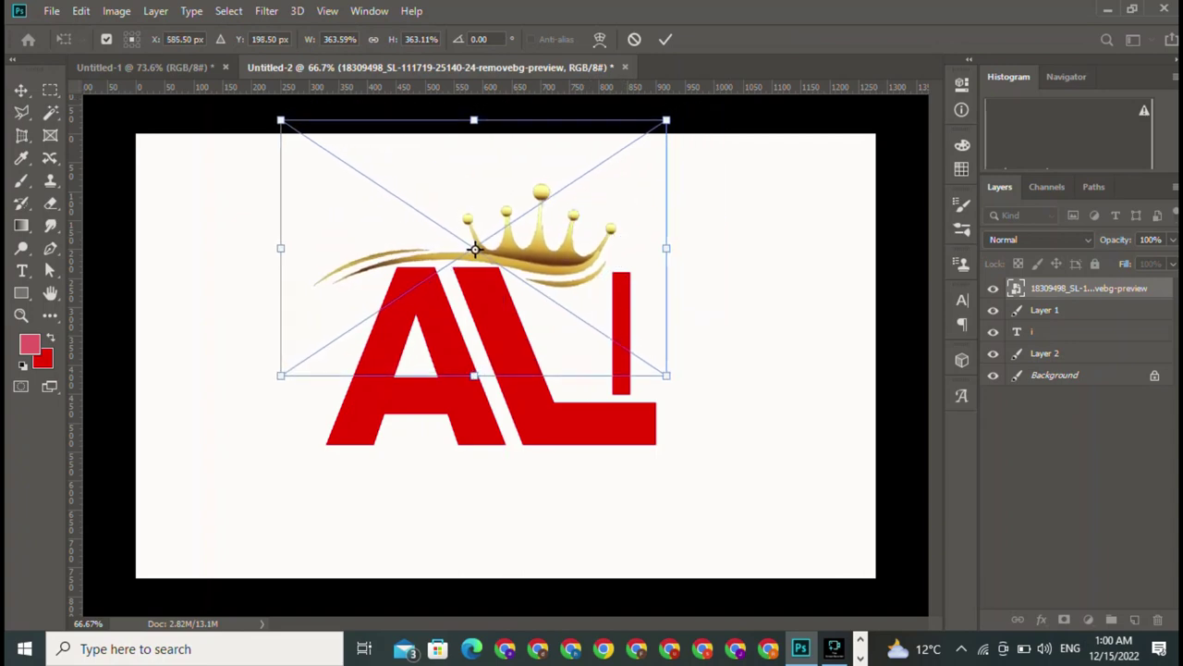
{"action": "key", "text": "Return"}
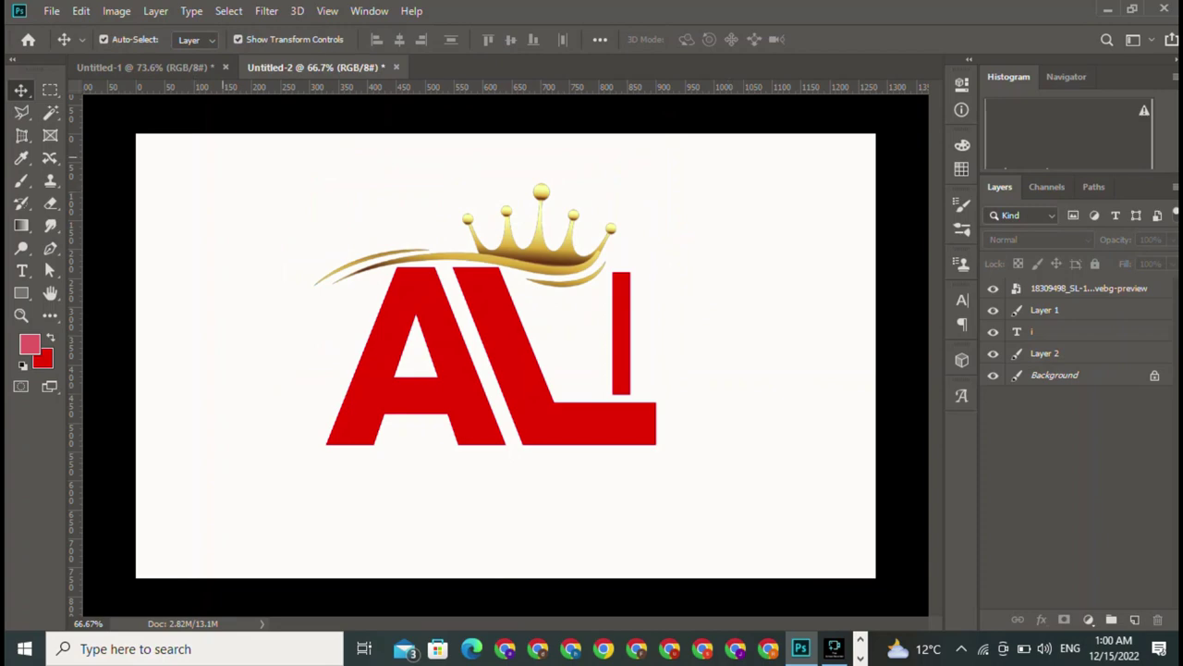
Step: Close the Untitled-1 AS logo document with Ctrl+W
{"action": "left_click", "coordinate": [184, 66]}
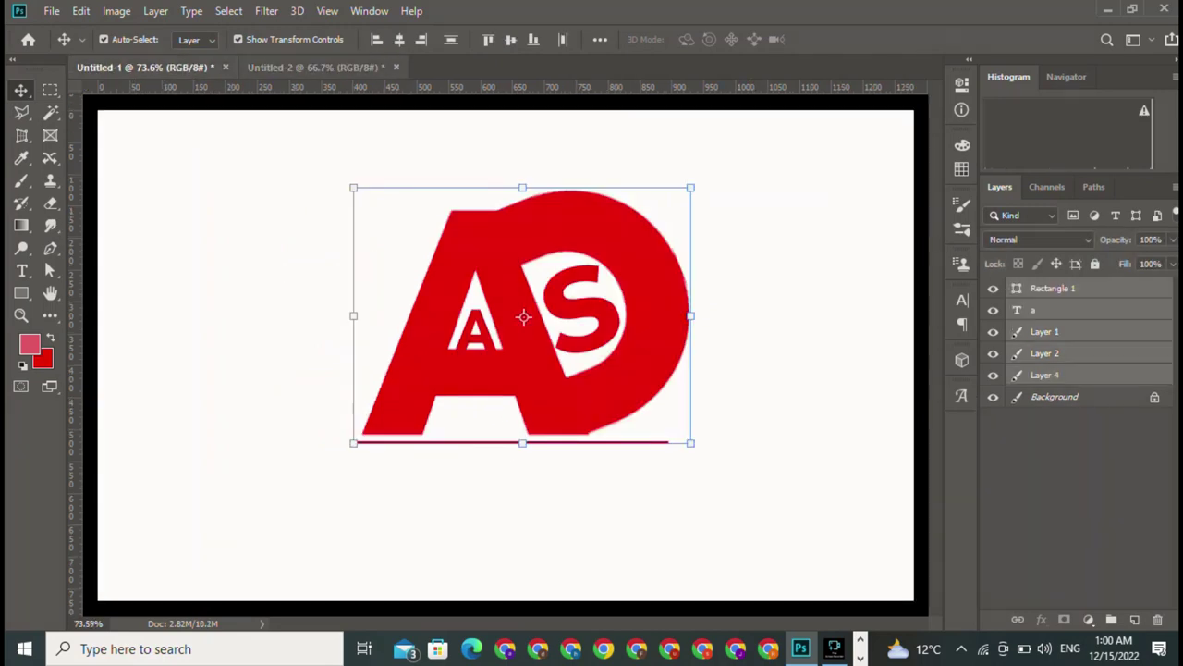
{"action": "key", "text": "ctrl+w"}
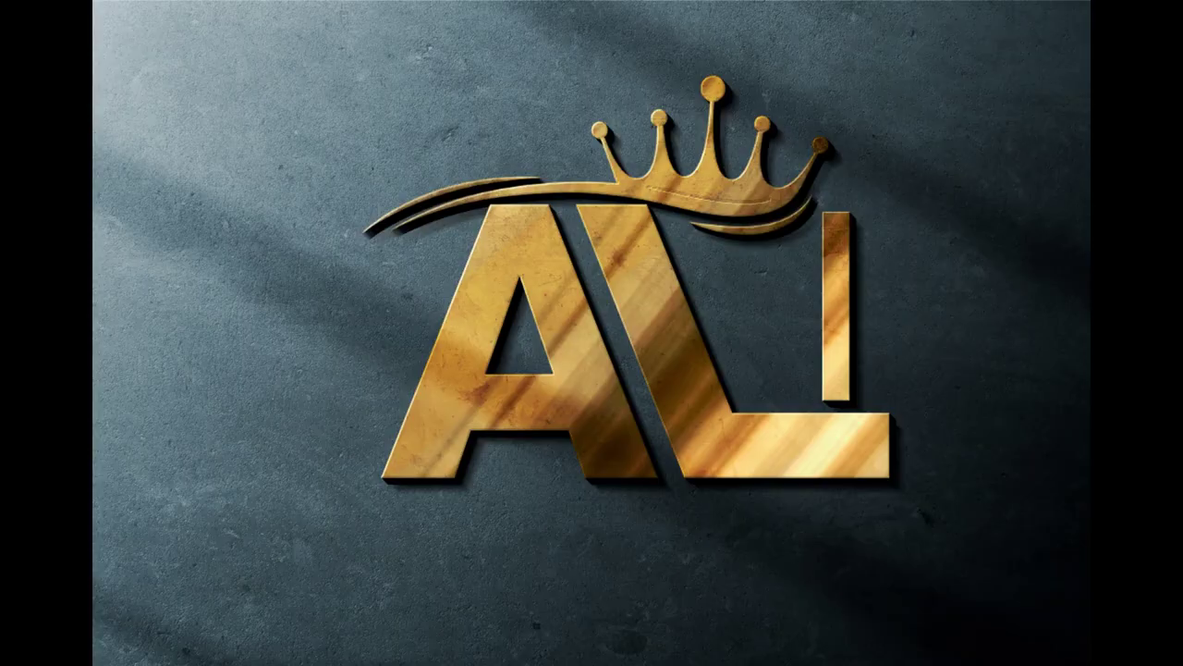